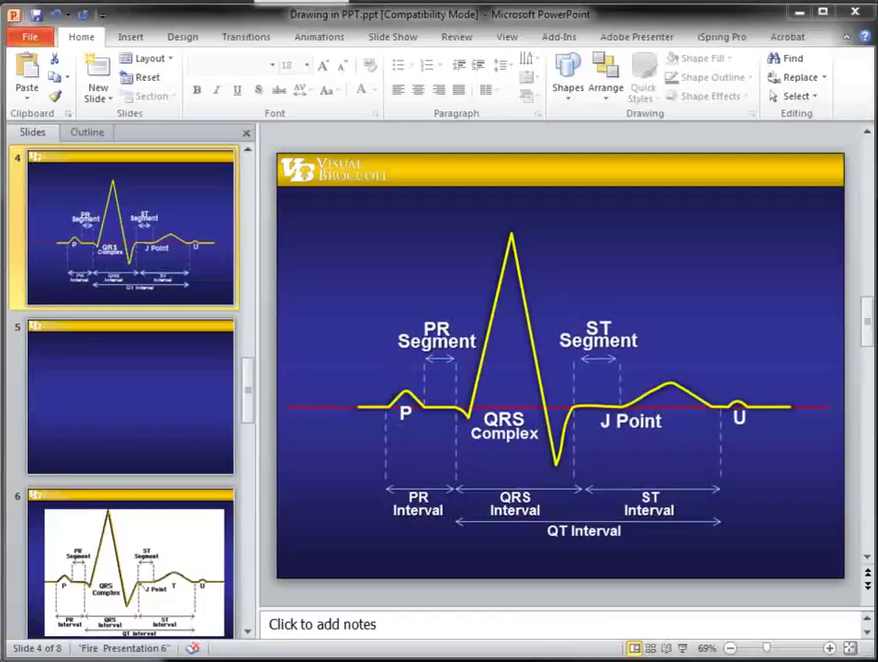
# On blank slide 5, draw an oval held to a perfect circle with Shift
pyautogui.click(116, 450)
pyautogui.click(566, 67)
pyautogui.click(646, 131)
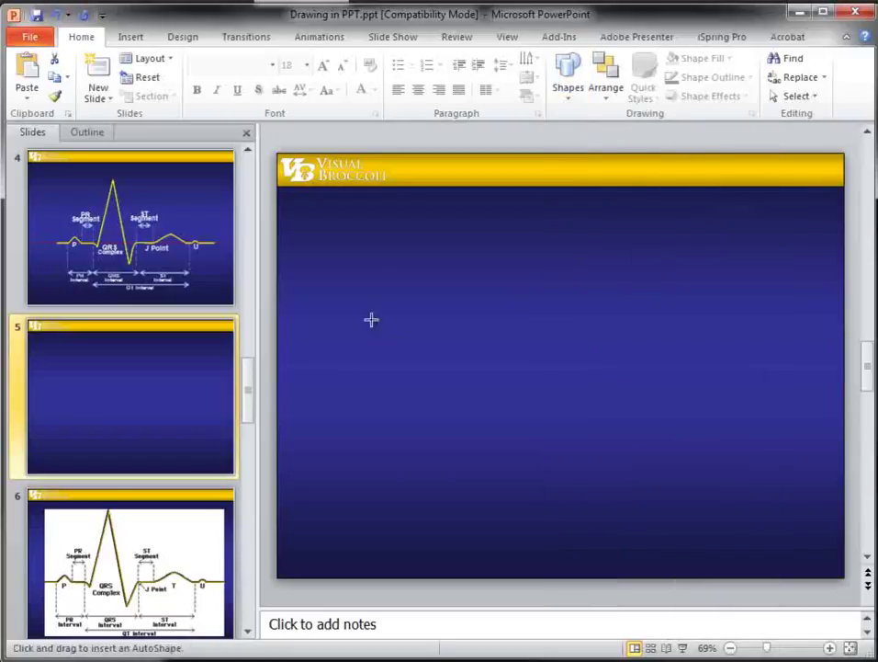
pyautogui.moveTo(367, 234)
pyautogui.mouseDown()
pyautogui.moveTo(403, 274)
pyautogui.moveTo(708, 483)
pyautogui.moveTo(746, 380)
pyautogui.moveTo(491, 428)
pyautogui.moveTo(700, 360)
pyautogui.moveTo(565, 464)
pyautogui.moveTo(781, 346)
pyautogui.mouseUp()
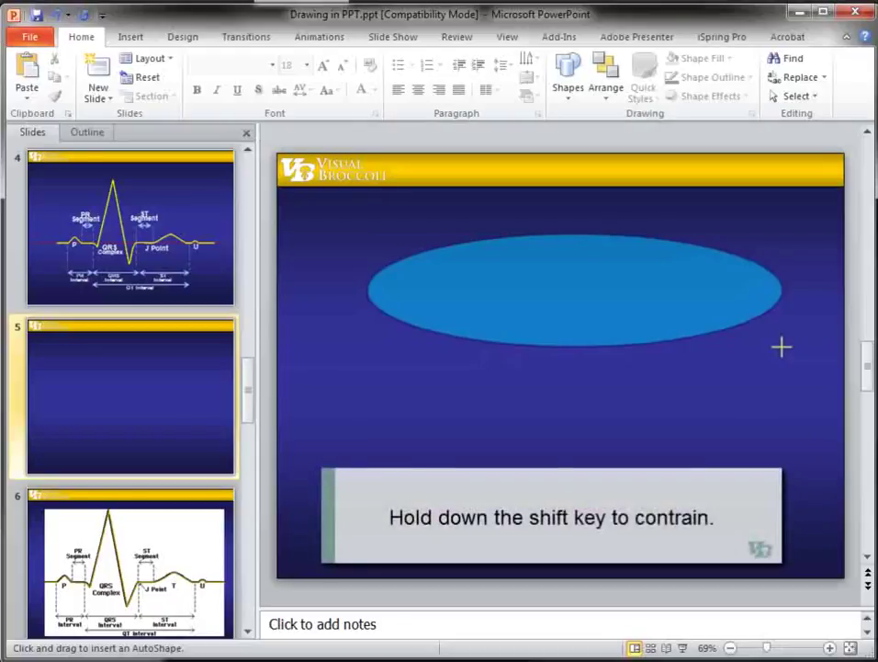
pyautogui.press('shift')
# Resize the circle and move it to the centre of the slide
pyautogui.moveTo(781, 346); pyautogui.dragTo(781, 348)
pyautogui.moveTo(783, 233); pyautogui.dragTo(638, 358)
pyautogui.moveTo(429, 463)
pyautogui.mouseDown()
pyautogui.moveTo(447, 292)
pyautogui.moveTo(437, 337)
pyautogui.mouseUp()
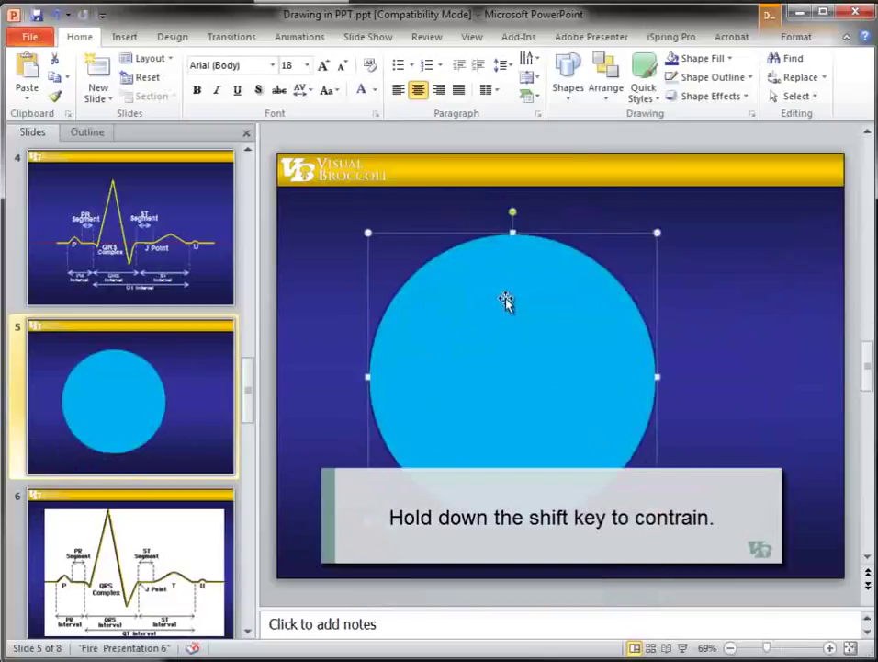
pyautogui.moveTo(507, 299); pyautogui.dragTo(460, 264)
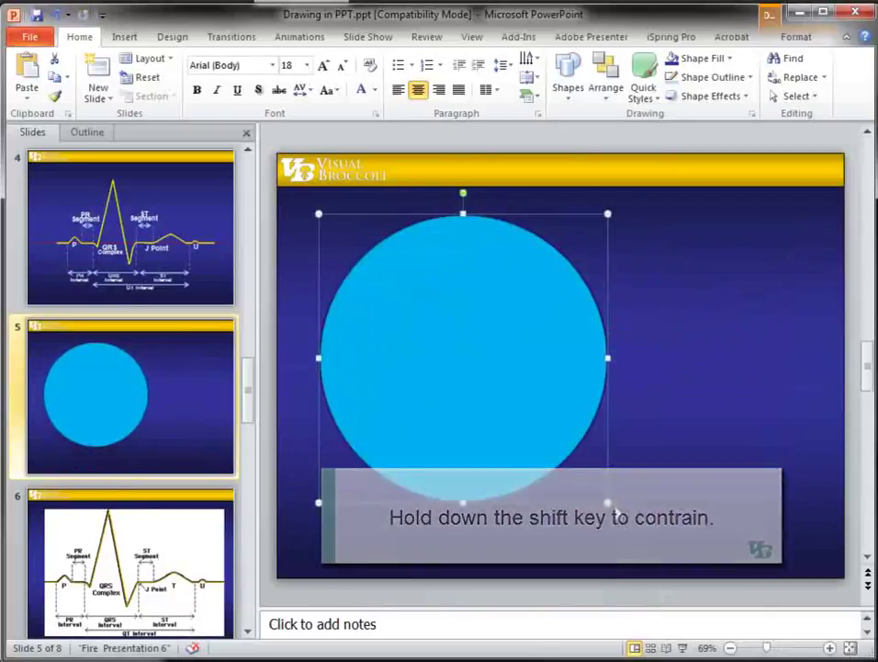
pyautogui.moveTo(607, 502); pyautogui.dragTo(627, 521)
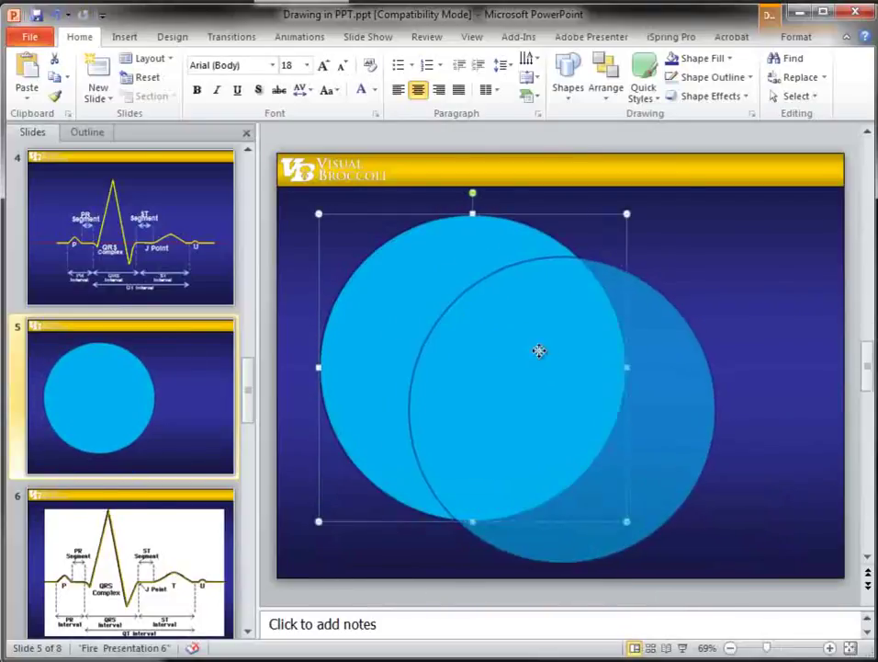
pyautogui.moveTo(451, 306)
pyautogui.mouseDown()
pyautogui.moveTo(532, 346)
pyautogui.moveTo(559, 317)
pyautogui.mouseUp()
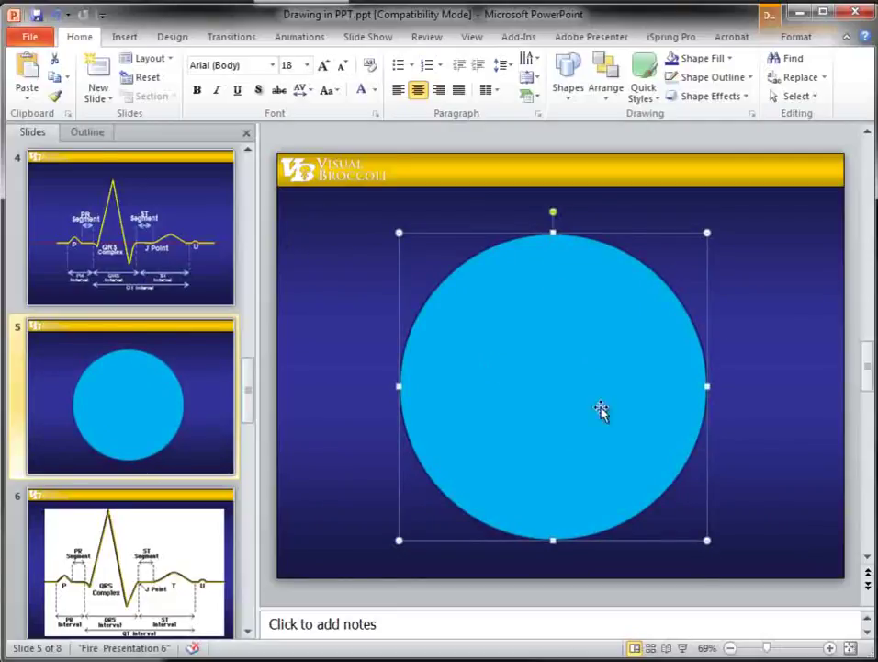
# Enter Edit Points on the circle and pull its top vertex down to flatten the top
pyautogui.rightClick(494, 352)
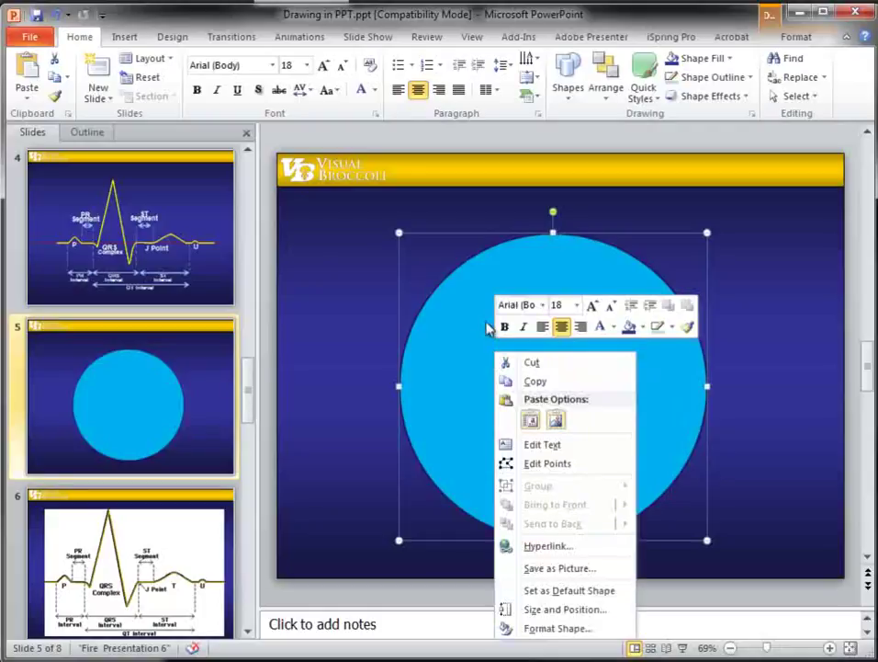
pyautogui.click(548, 463)
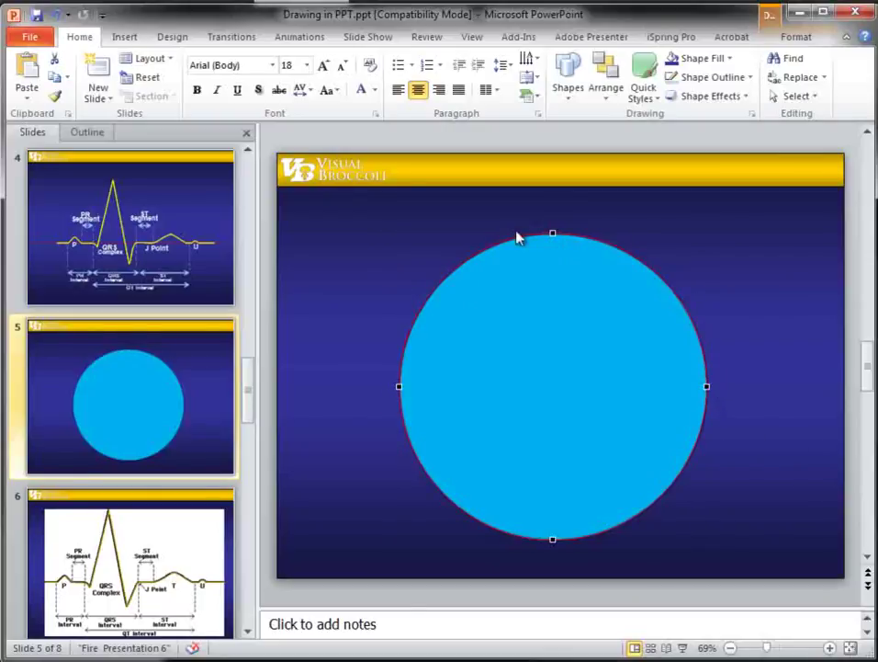
pyautogui.moveTo(553, 234)
pyautogui.mouseDown()
pyautogui.moveTo(552, 453)
pyautogui.moveTo(551, 434)
pyautogui.moveTo(566, 432)
pyautogui.moveTo(557, 455)
pyautogui.moveTo(549, 281)
pyautogui.mouseUp()
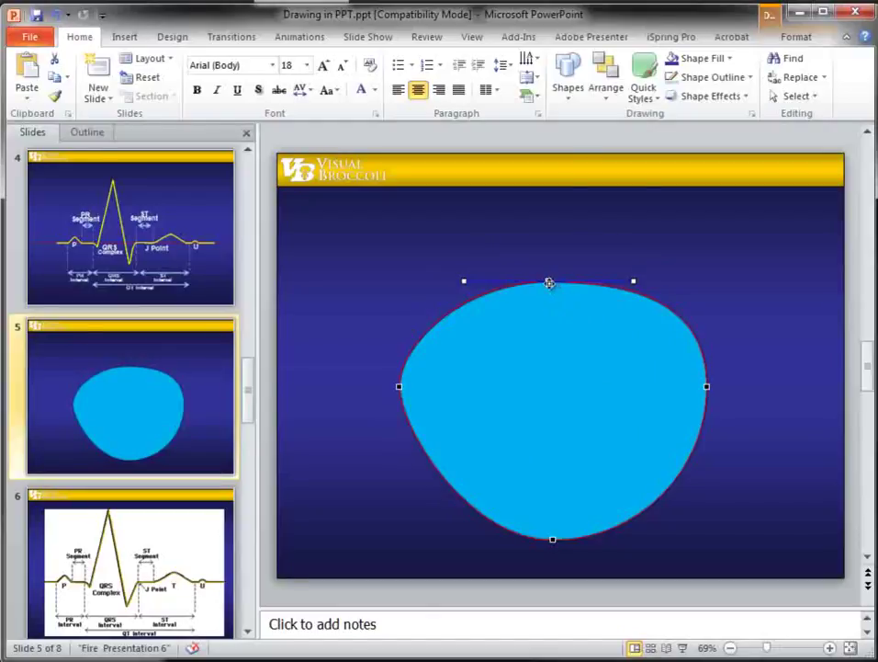
pyautogui.moveTo(549, 283); pyautogui.dragTo(549, 277)
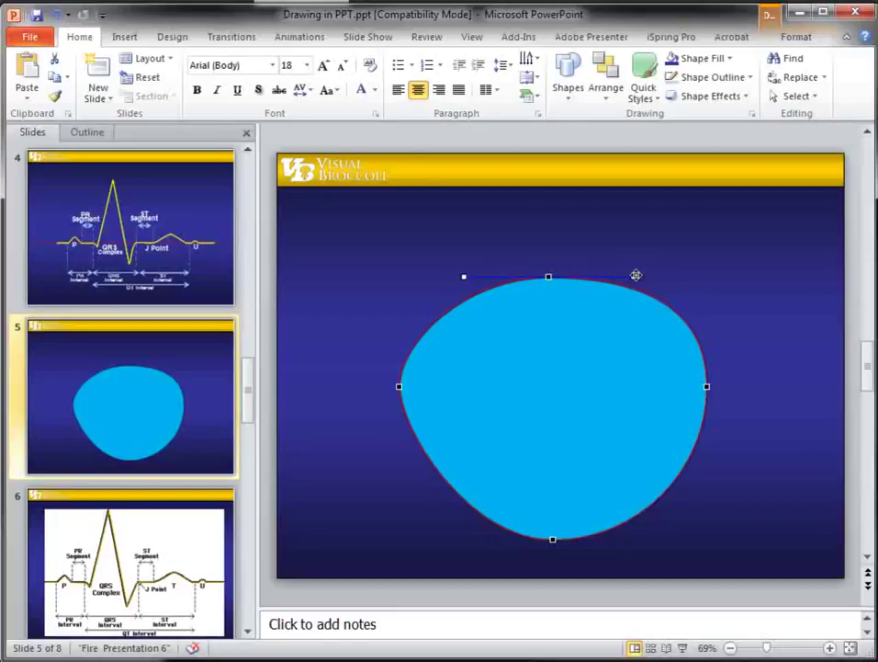
pyautogui.moveTo(637, 275); pyautogui.dragTo(631, 233)
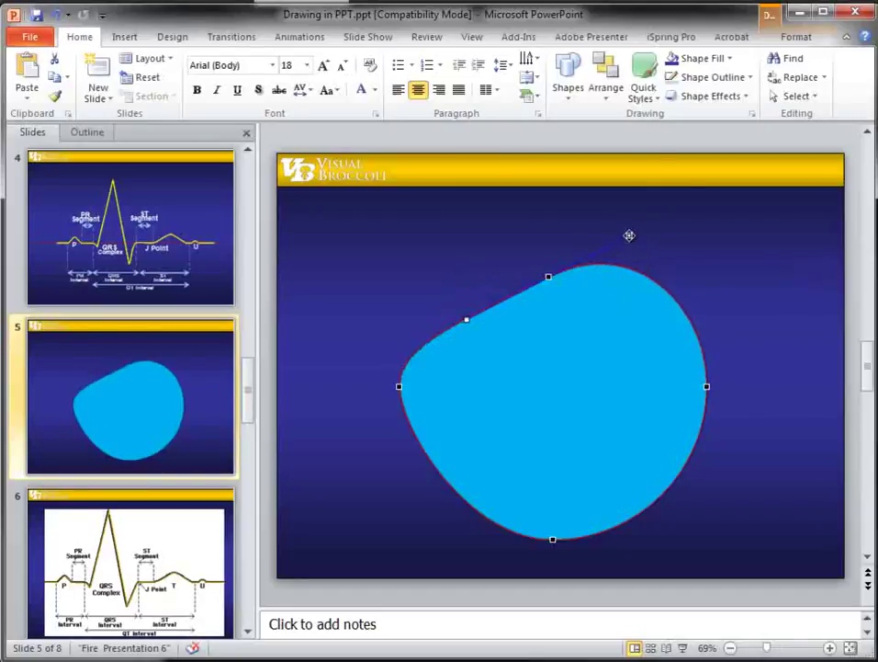
pyautogui.hotkey('ctrl', 'z')
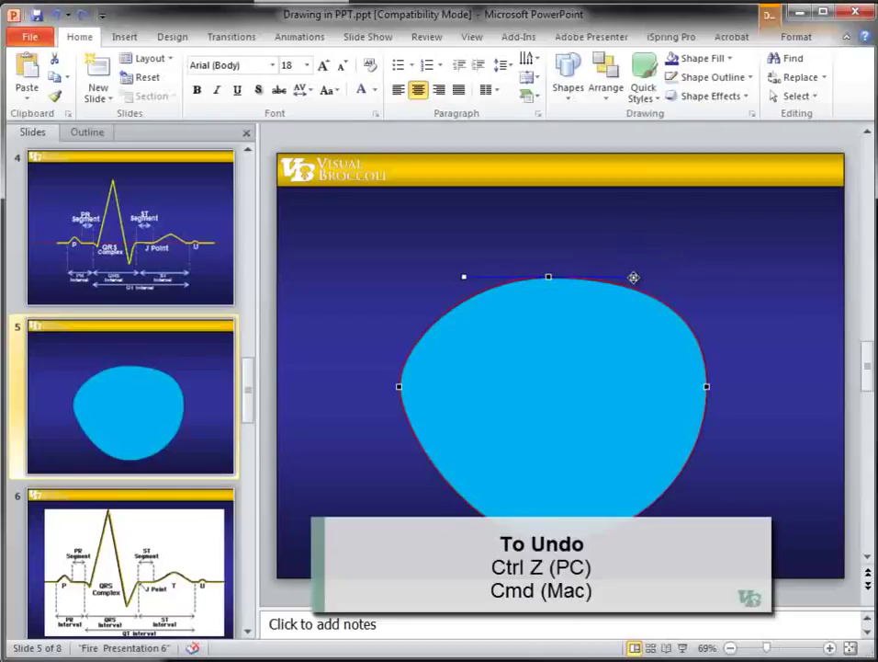
# Alt-drag the top vertex's handles upward on both sides to form the heart's dip
pyautogui.press('alt')
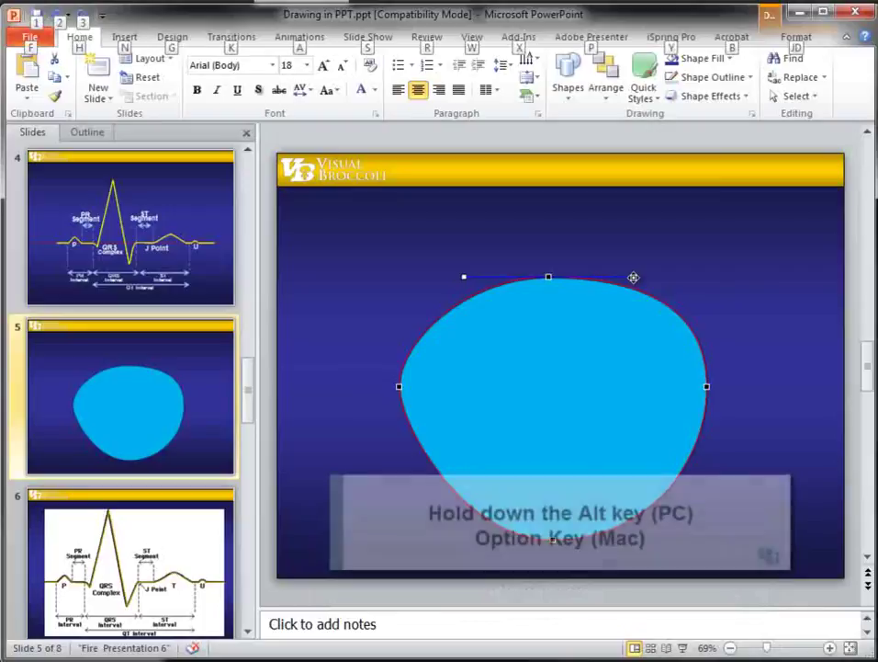
pyautogui.moveTo(634, 277)
pyautogui.mouseDown()
pyautogui.moveTo(638, 214)
pyautogui.moveTo(636, 261)
pyautogui.moveTo(629, 212)
pyautogui.moveTo(630, 221)
pyautogui.mouseUp()
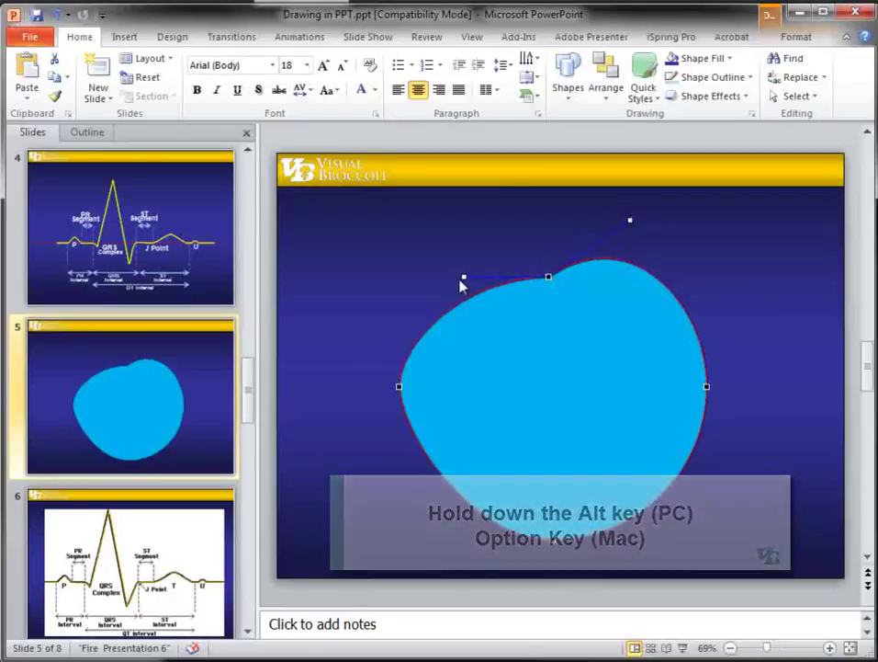
pyautogui.moveTo(465, 274)
pyautogui.mouseDown()
pyautogui.moveTo(450, 234)
pyautogui.moveTo(455, 210)
pyautogui.mouseUp()
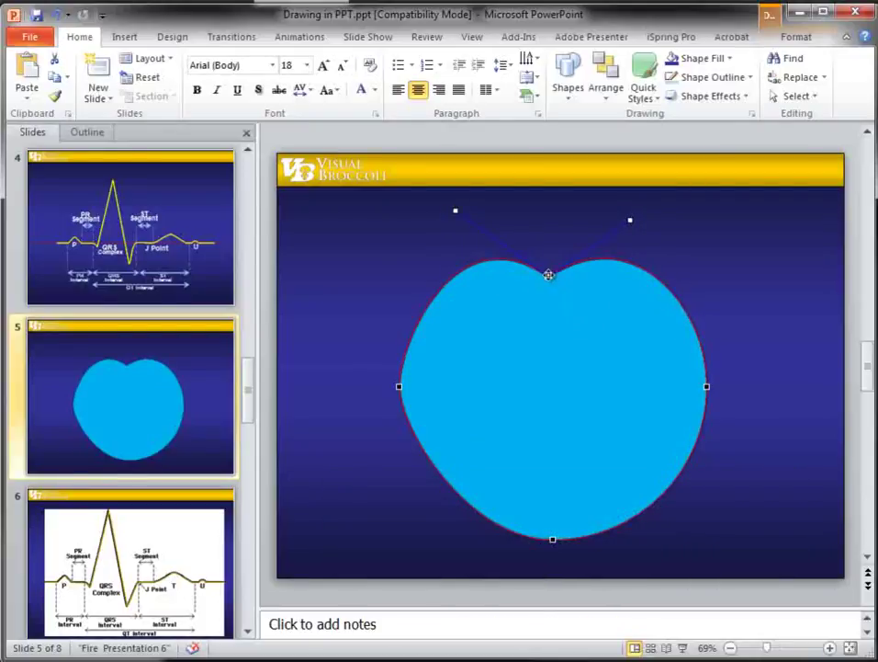
pyautogui.moveTo(549, 275); pyautogui.dragTo(550, 301)
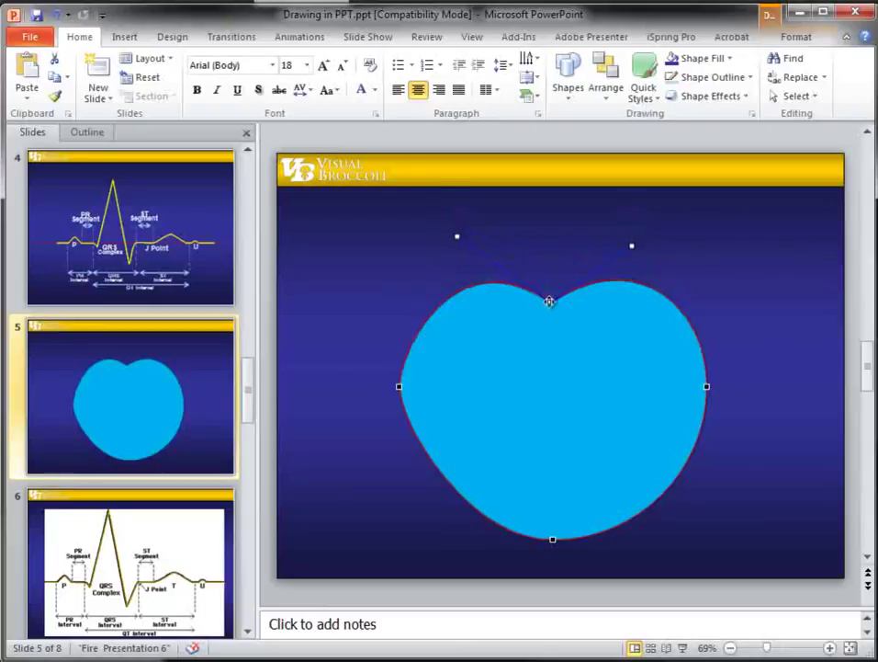
# Curve the heart's left side by adjusting the left vertex's handle
pyautogui.click(398, 386)
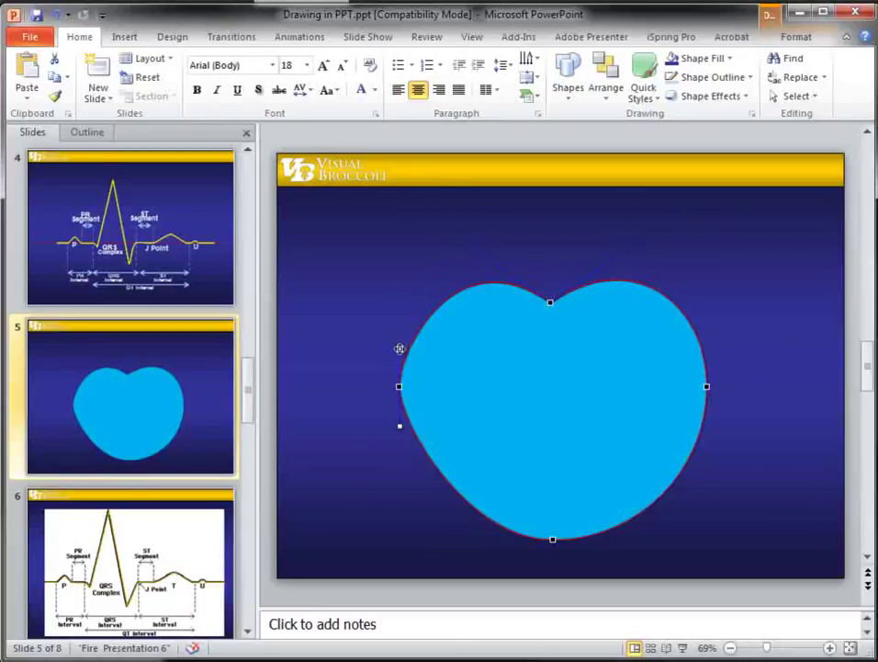
pyautogui.moveTo(399, 343); pyautogui.dragTo(397, 340)
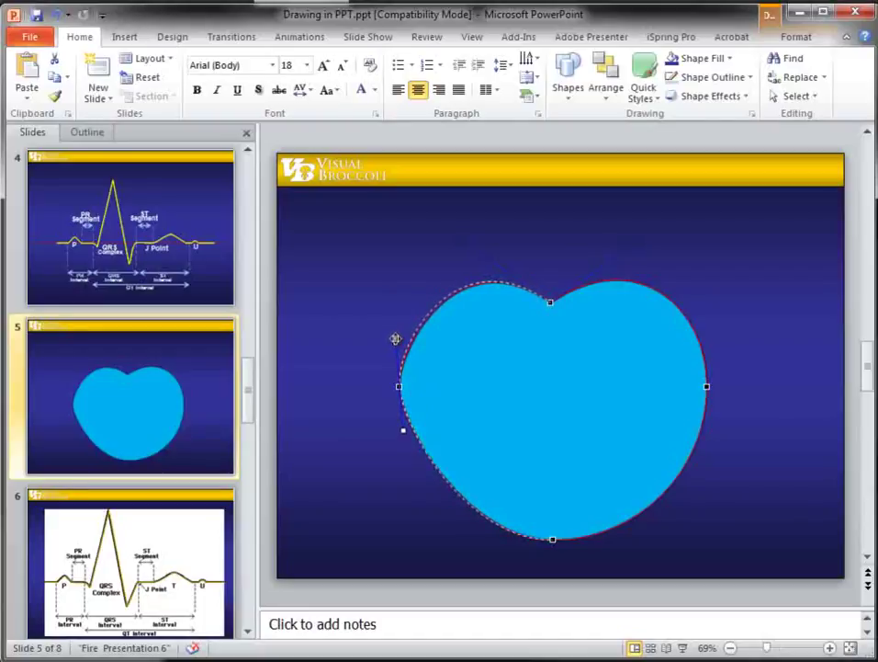
pyautogui.moveTo(397, 340)
pyautogui.mouseDown()
pyautogui.moveTo(350, 342)
pyautogui.moveTo(397, 342)
pyautogui.mouseUp()
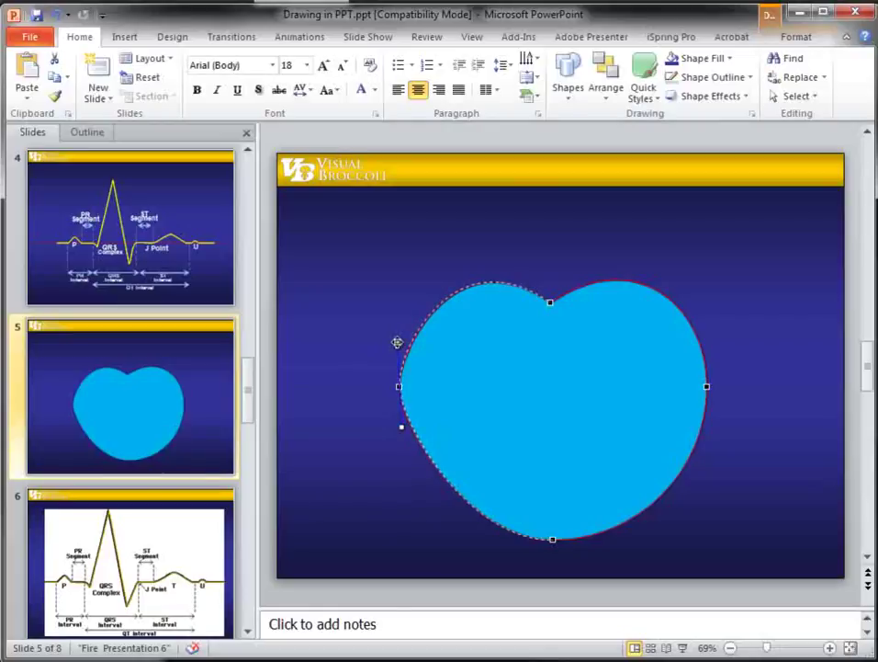
pyautogui.moveTo(396, 343); pyautogui.dragTo(397, 340)
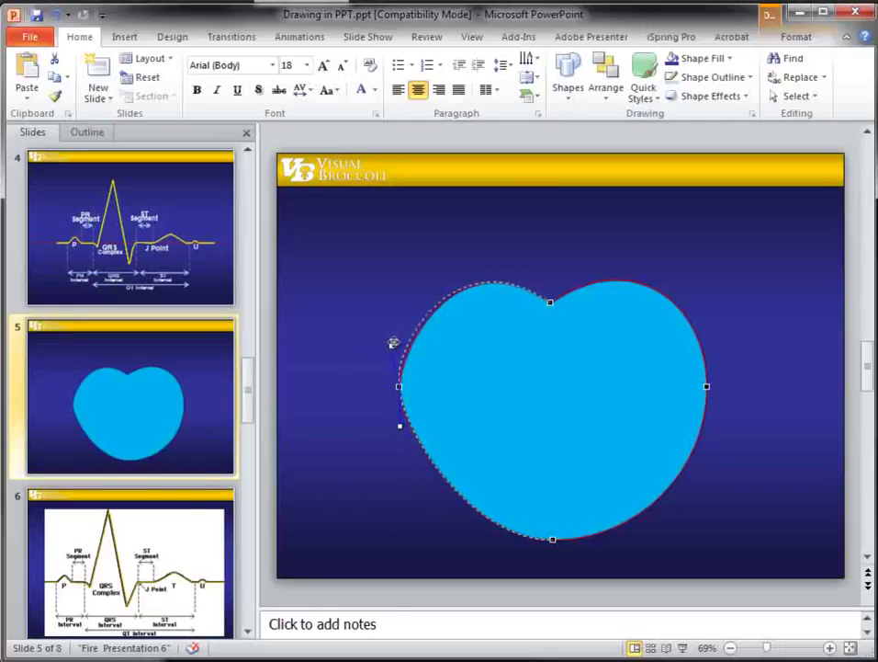
pyautogui.moveTo(398, 340); pyautogui.dragTo(398, 345)
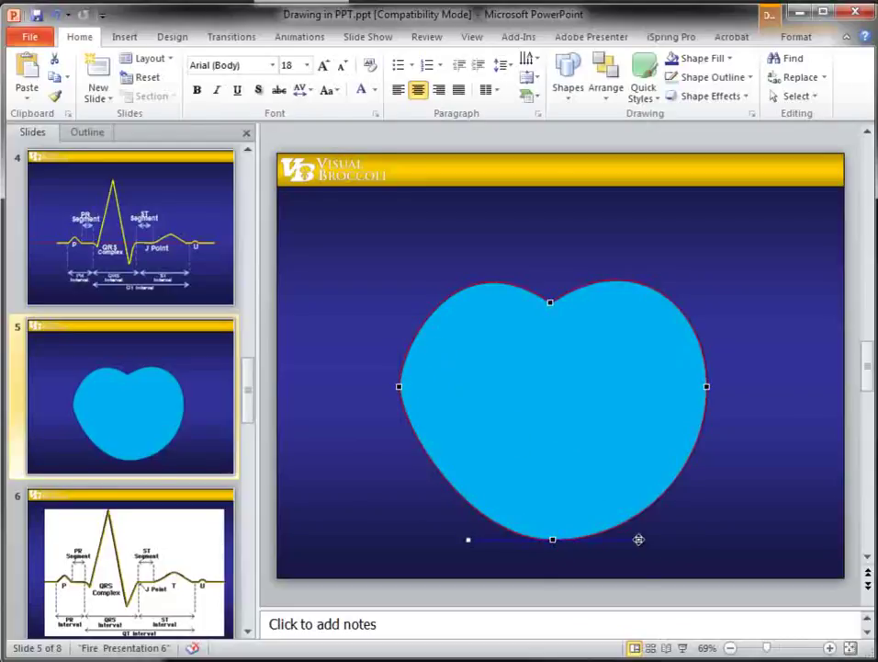
# Shorten the bottom vertex's handles into a sharp point, then deselect and reselect the heart
pyautogui.moveTo(637, 539); pyautogui.dragTo(570, 539)
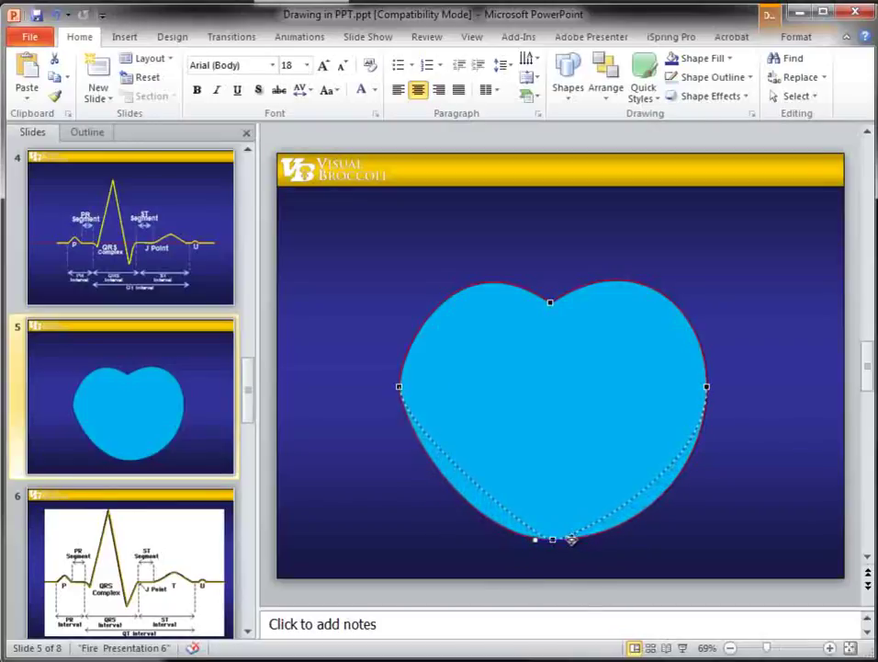
pyautogui.moveTo(570, 540); pyautogui.dragTo(568, 544)
pyautogui.click(781, 475)
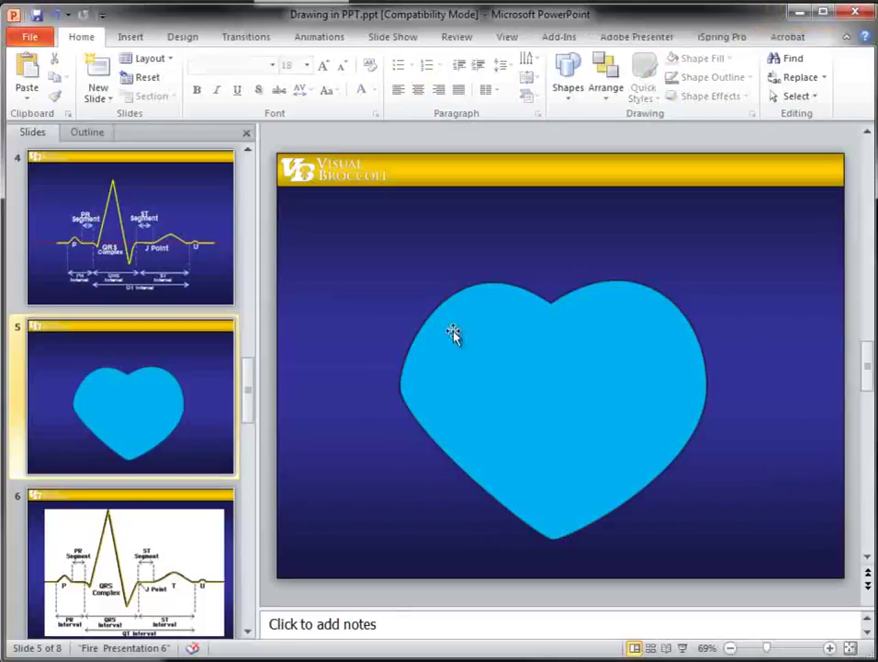
pyautogui.click(606, 294)
# In Edit Points, add and then delete a point on the heart's upper-right outline
pyautogui.rightClick(606, 292)
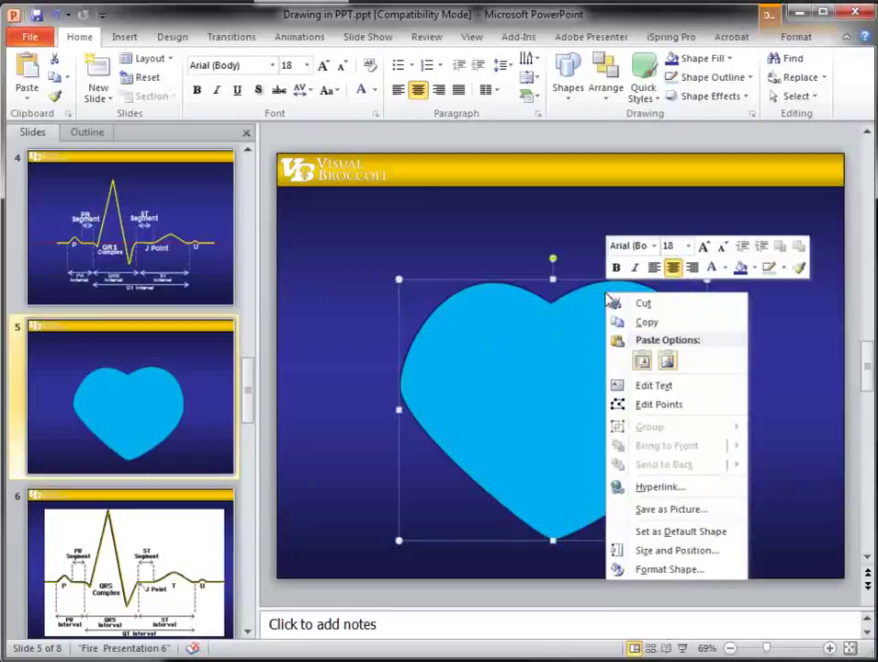
pyautogui.click(649, 407)
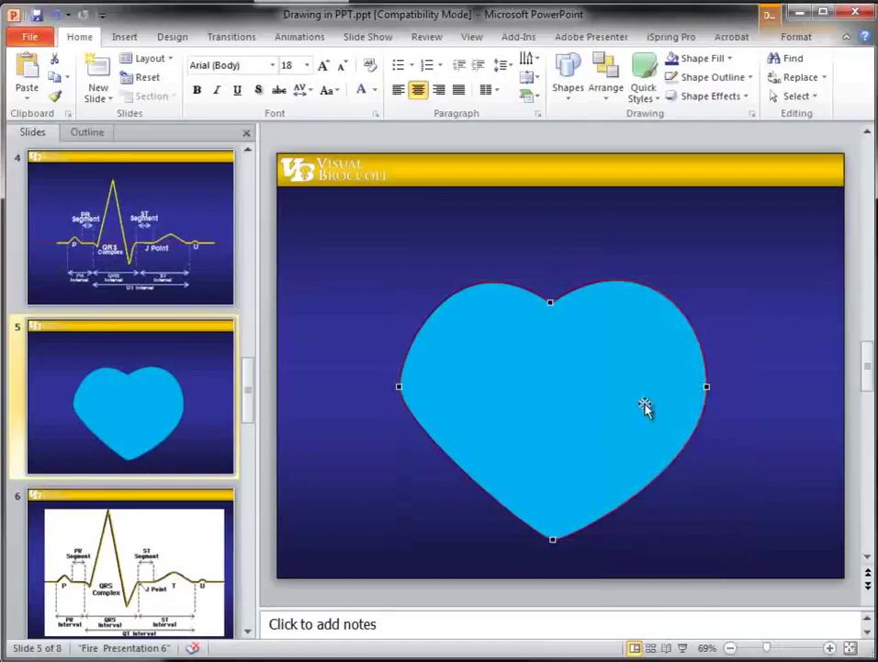
pyautogui.rightClick(668, 295)
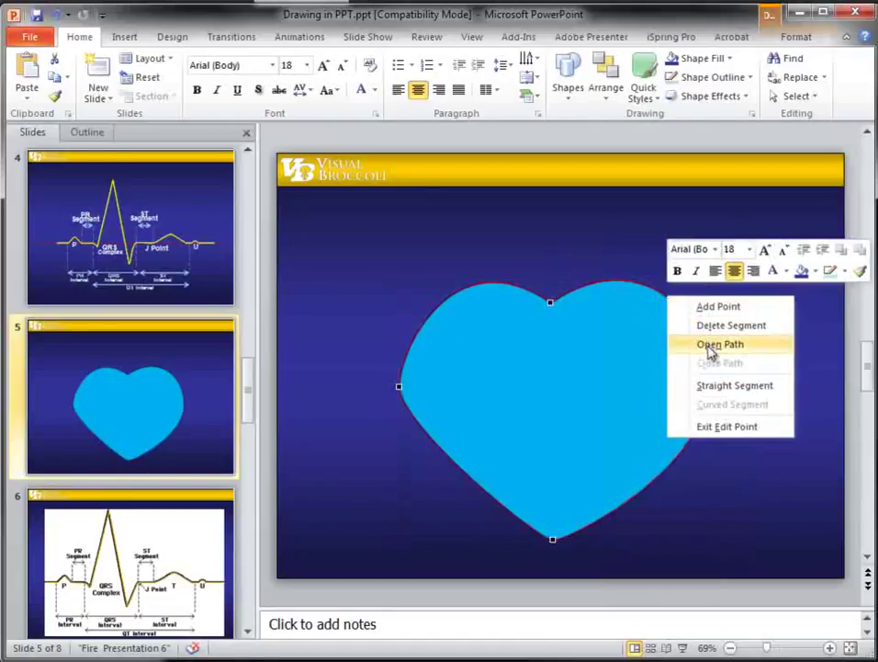
pyautogui.click(713, 309)
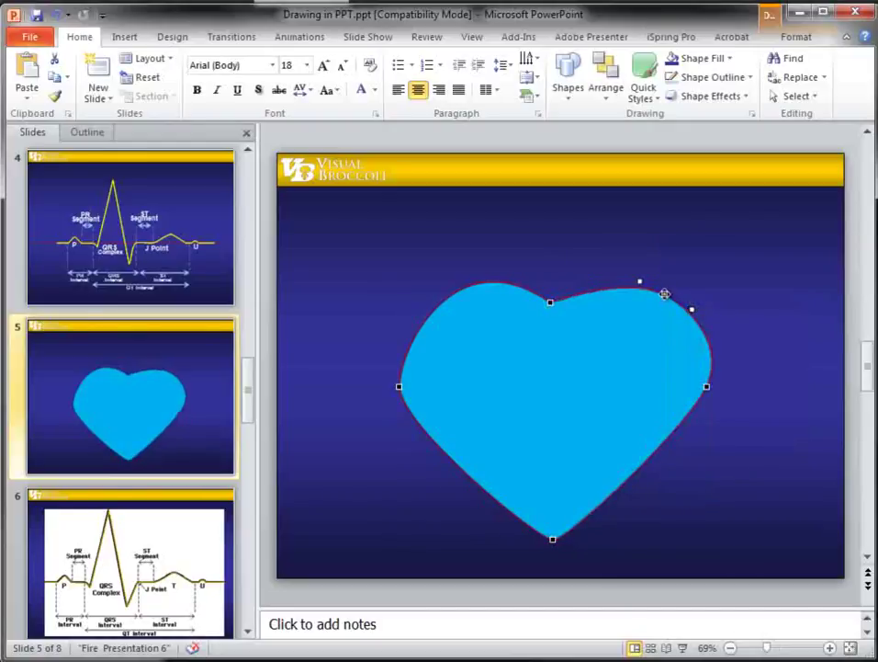
pyautogui.rightClick(664, 294)
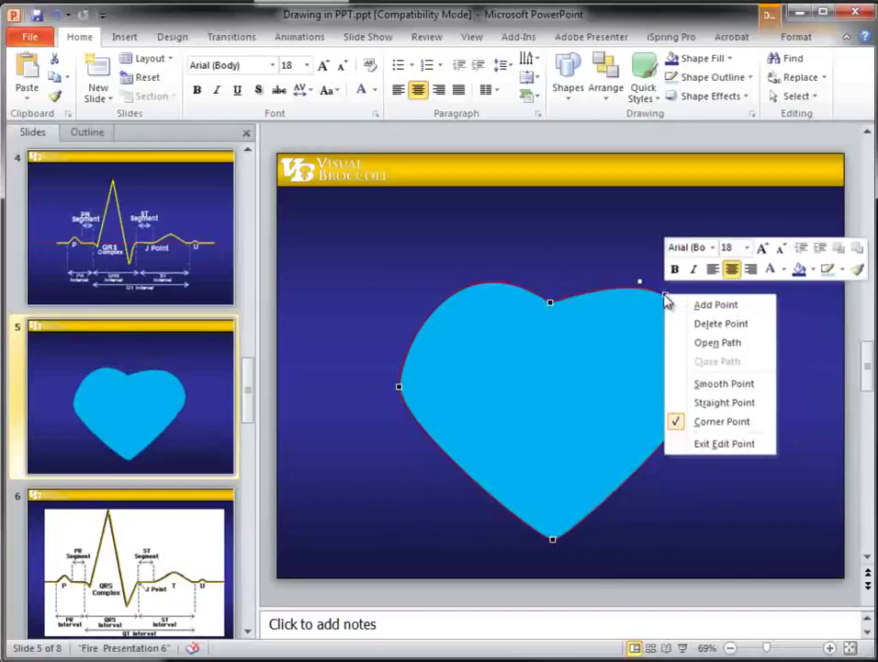
pyautogui.click(707, 323)
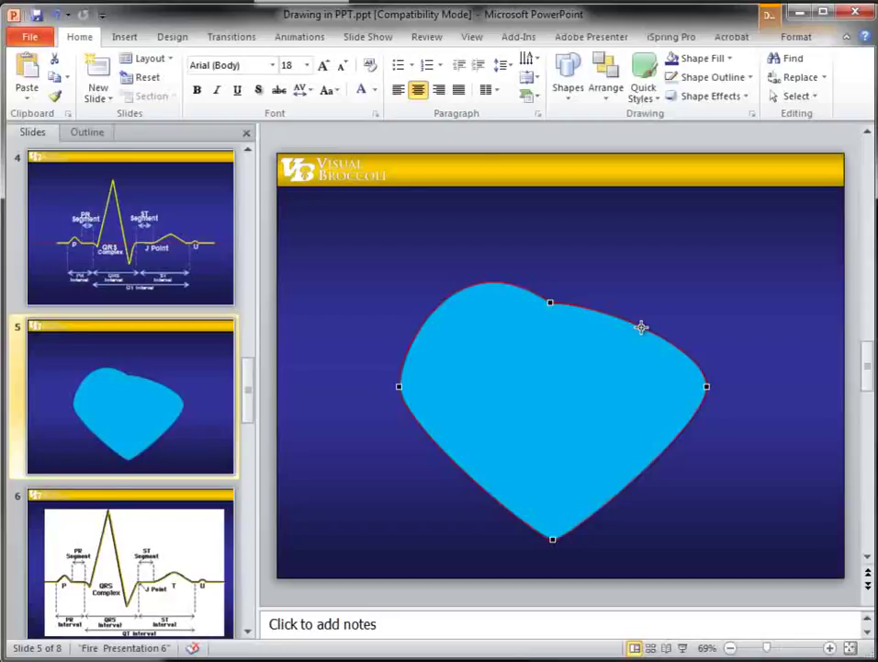
# Repeat adding and removing upper-right points, then go to slide 6 with the EKG diagram
pyautogui.click(640, 327)
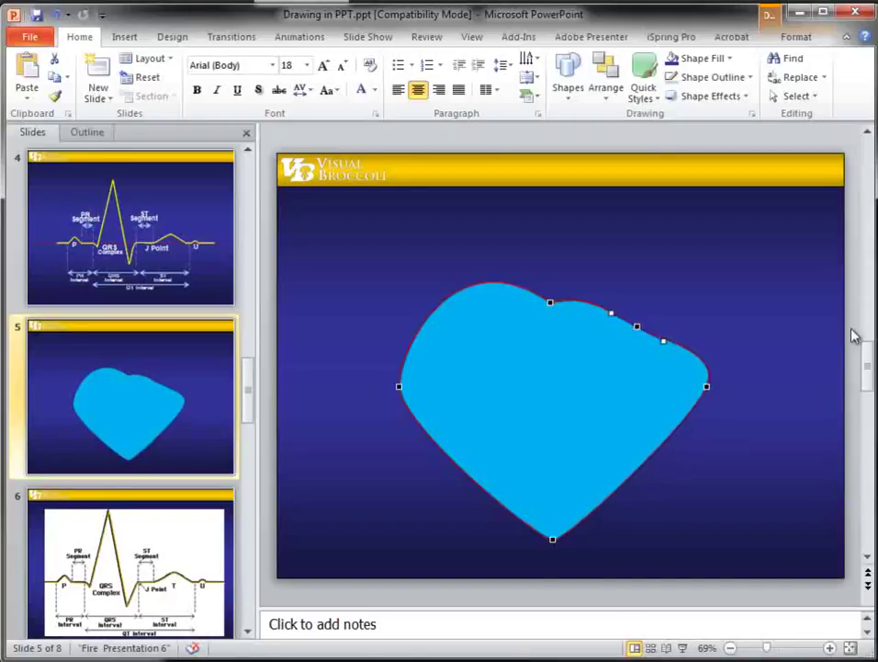
pyautogui.keyDown('ctrl'); pyautogui.click(639, 327); pyautogui.keyUp('ctrl')
pyautogui.click(638, 325)
pyautogui.keyDown('ctrl'); pyautogui.click(637, 324); pyautogui.keyUp('ctrl')
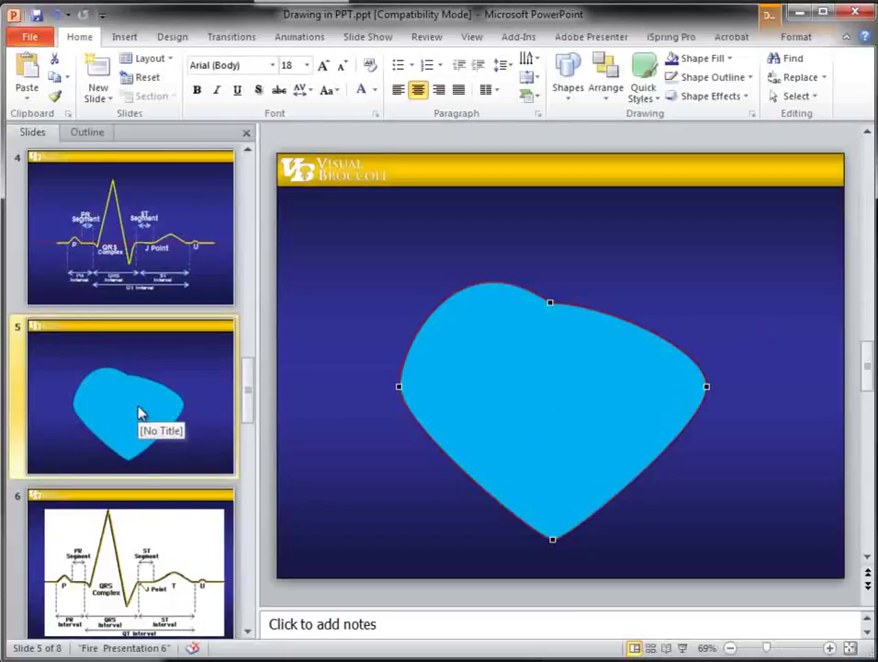
pyautogui.click(106, 556)
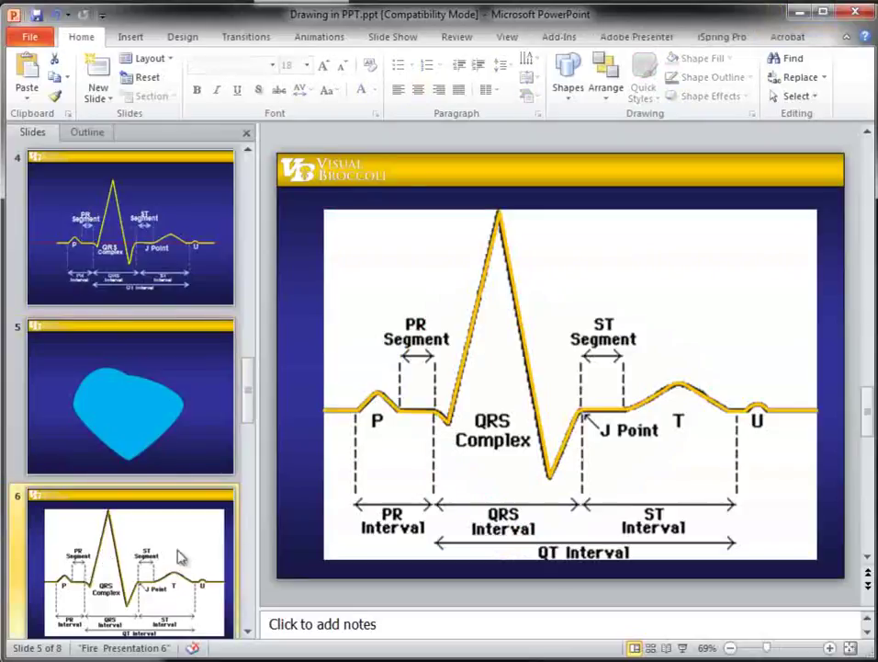
# Delete the earlier yellow tracing from the EKG diagram and adjust the zoom
pyautogui.click(548, 467)
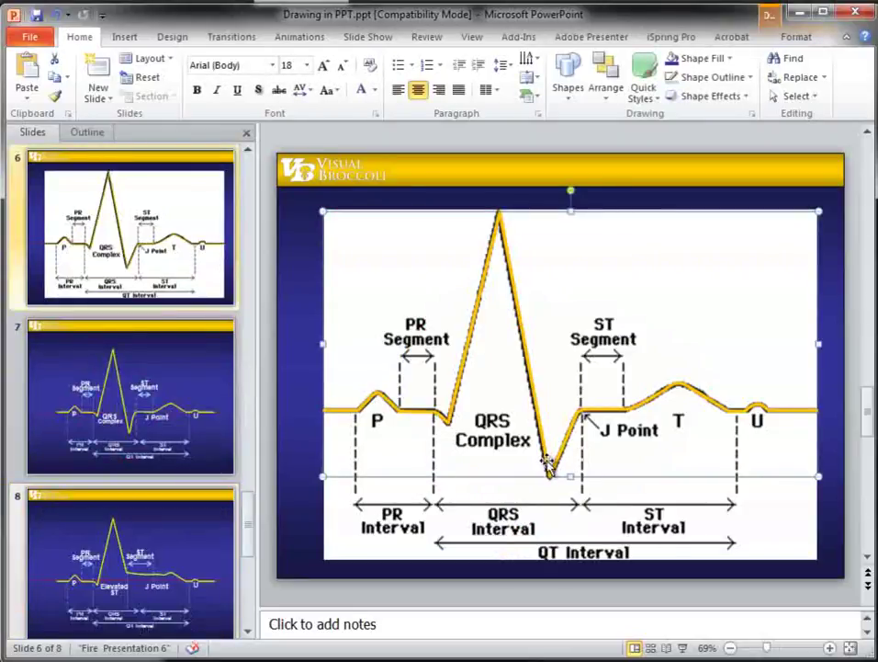
pyautogui.press('Delete')
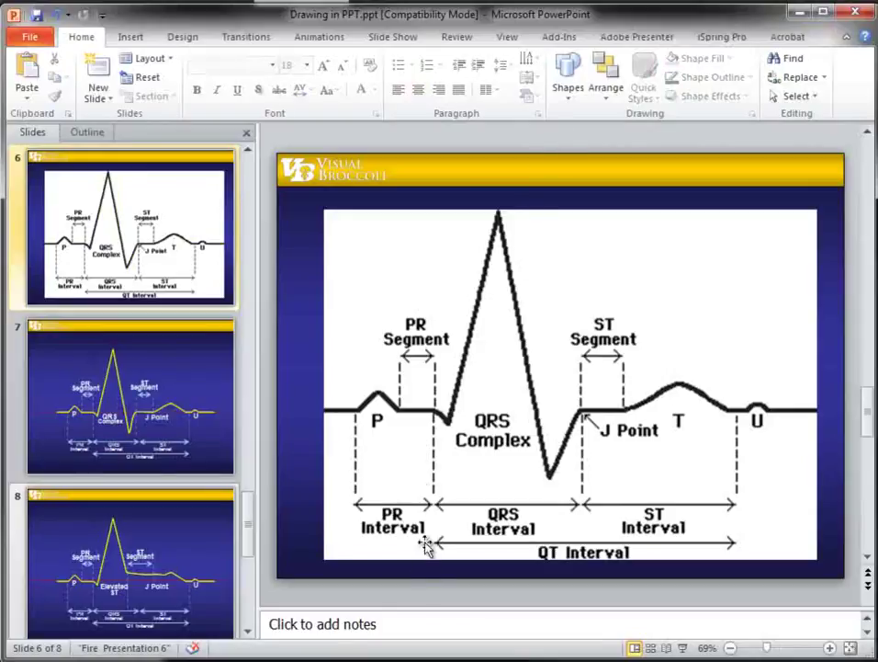
pyautogui.moveTo(770, 649); pyautogui.dragTo(773, 650)
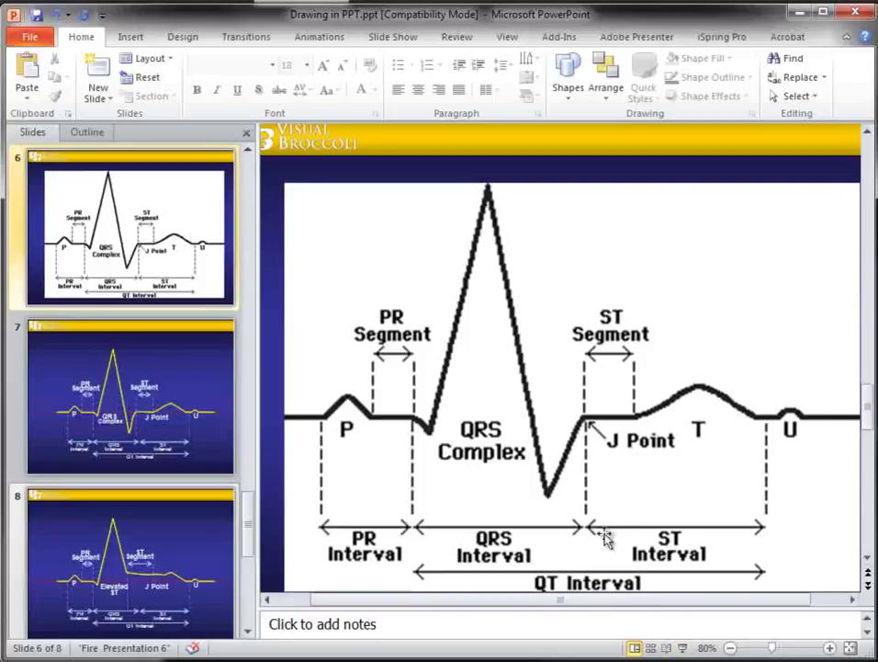
pyautogui.scroll(-1, 507, 420)
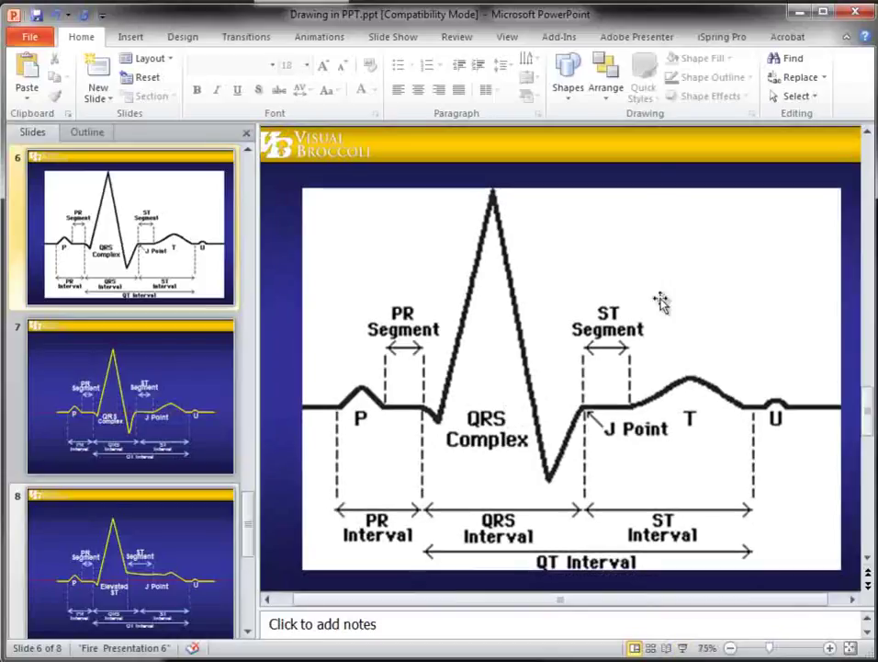
# Draw a short test freeform at the P-wave peak and move it beside the PR Segment label
pyautogui.click(569, 74)
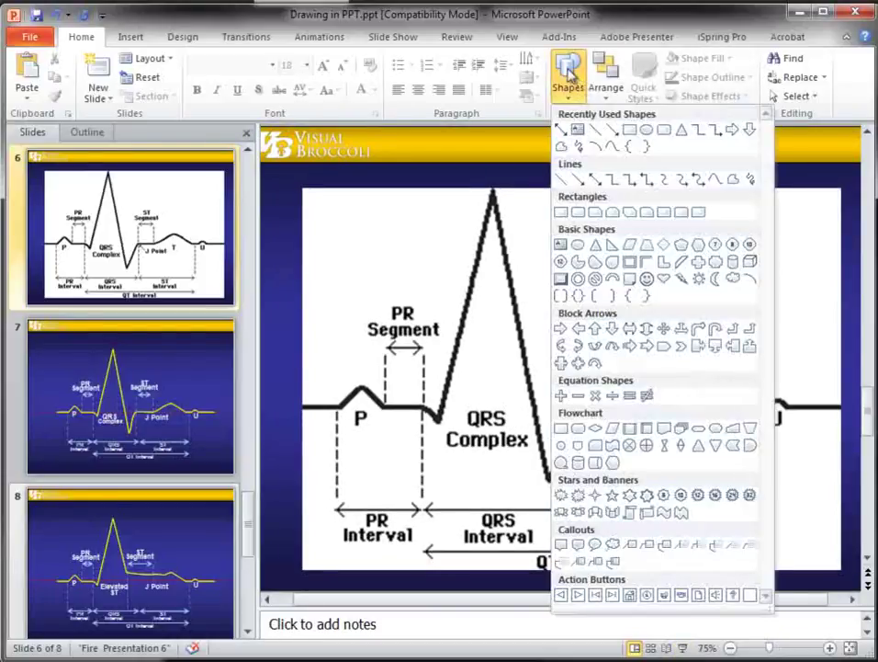
pyautogui.click(734, 184)
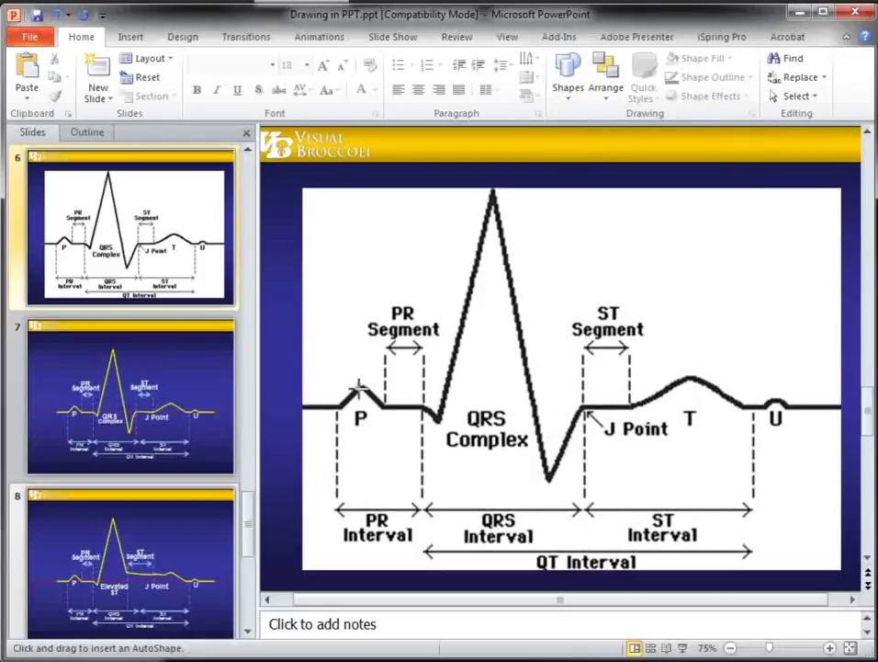
pyautogui.click(360, 386)
pyautogui.press('Escape')
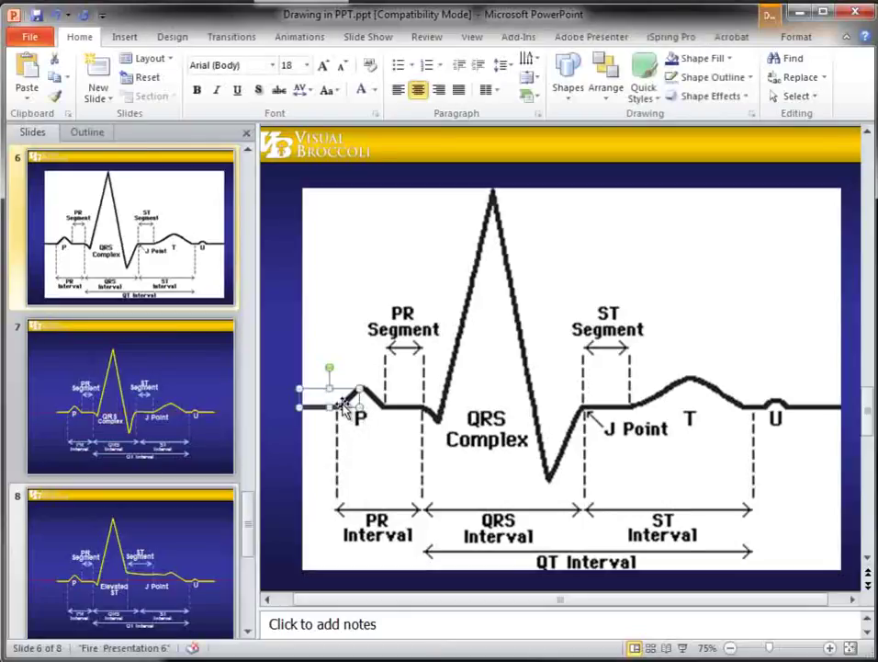
pyautogui.moveTo(340, 326); pyautogui.dragTo(345, 320)
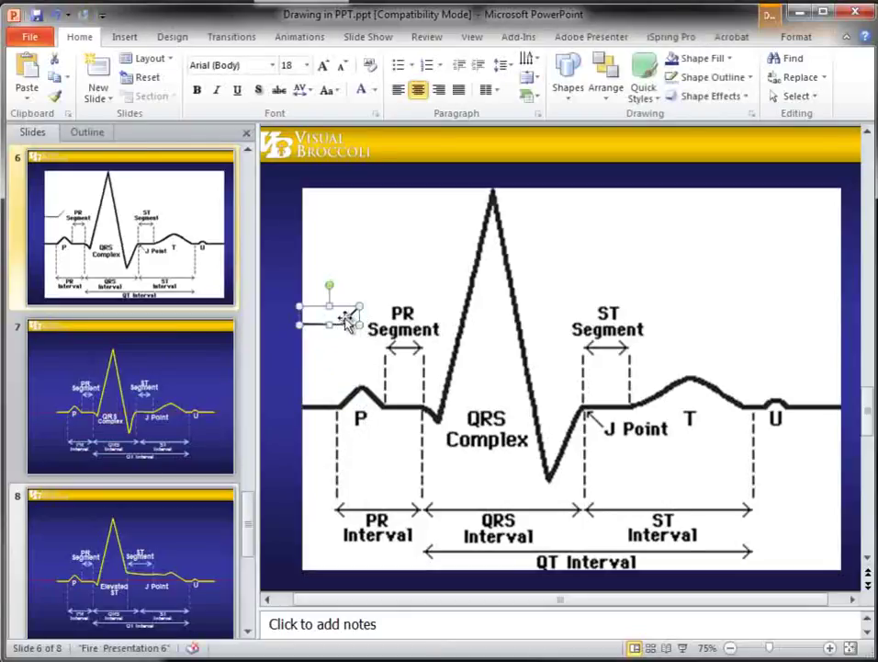
pyautogui.click(354, 320)
pyautogui.click(569, 66)
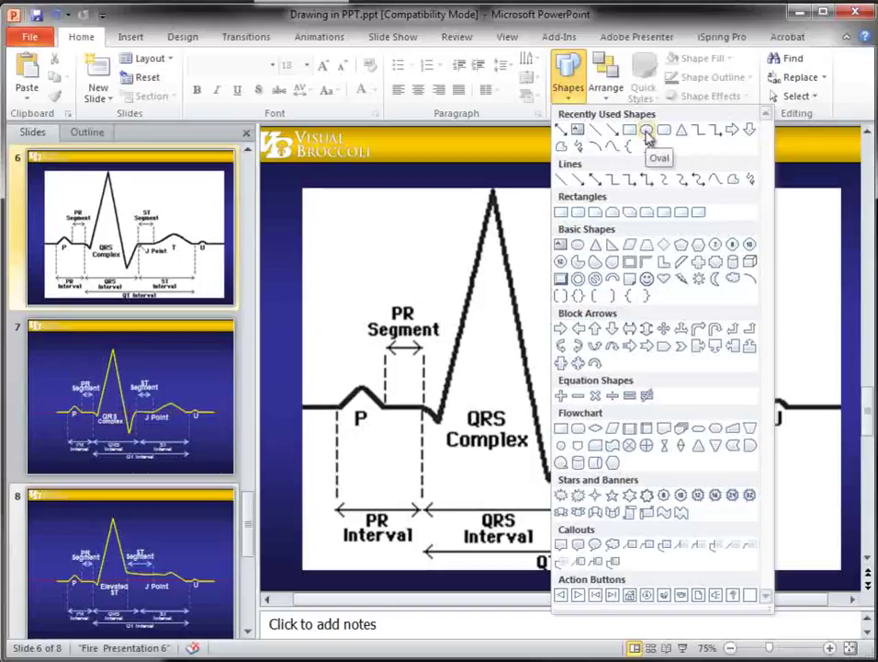
# Draw a circle at the top-left of the EKG diagram
pyautogui.click(648, 131)
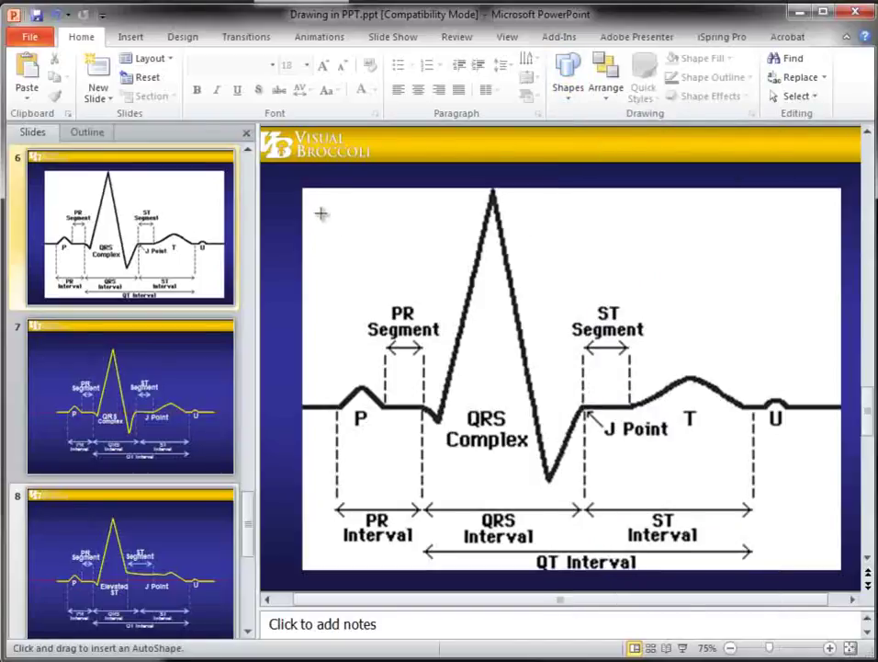
pyautogui.moveTo(323, 204); pyautogui.dragTo(445, 289)
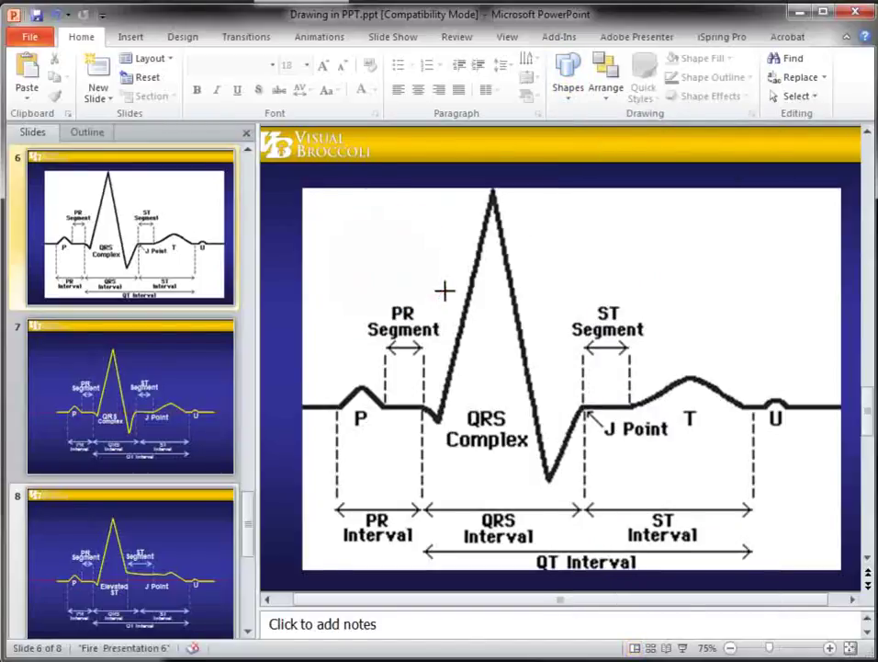
pyautogui.rightClick(381, 262)
pyautogui.click(373, 229)
pyautogui.rightClick(374, 232)
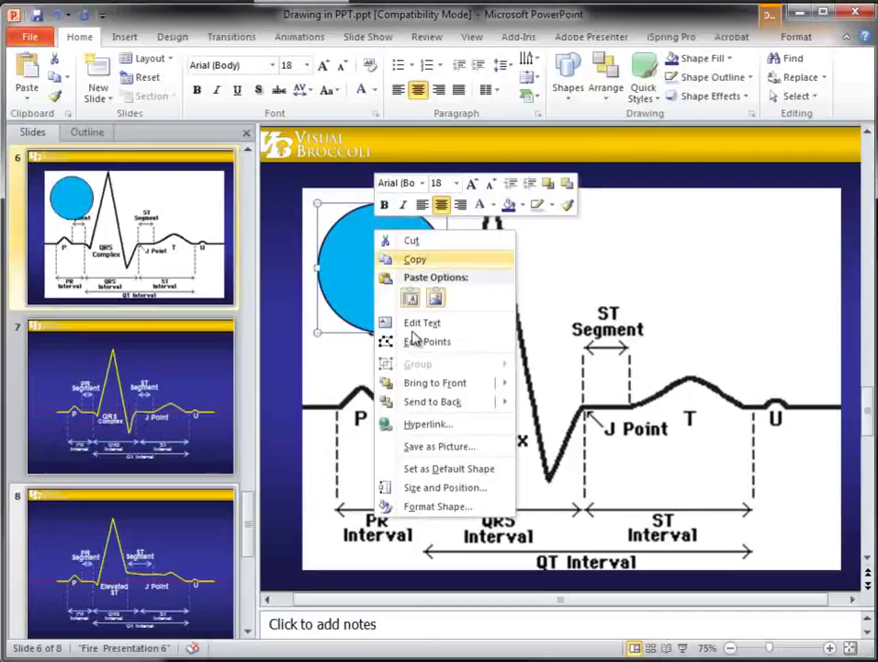
pyautogui.click(415, 506)
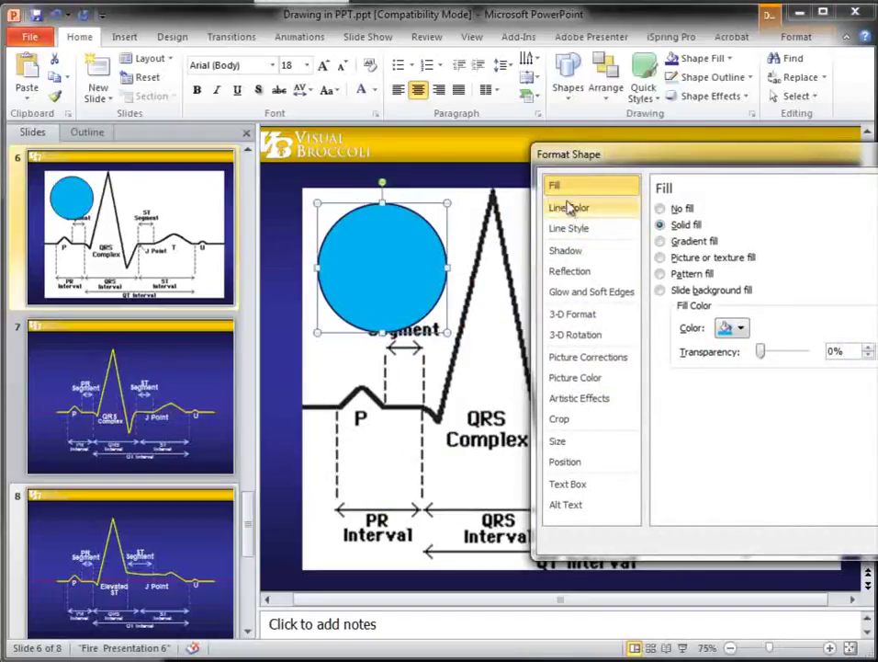
# Format the circle with no fill and a 4 pt yellow-orange outline
pyautogui.click(661, 209)
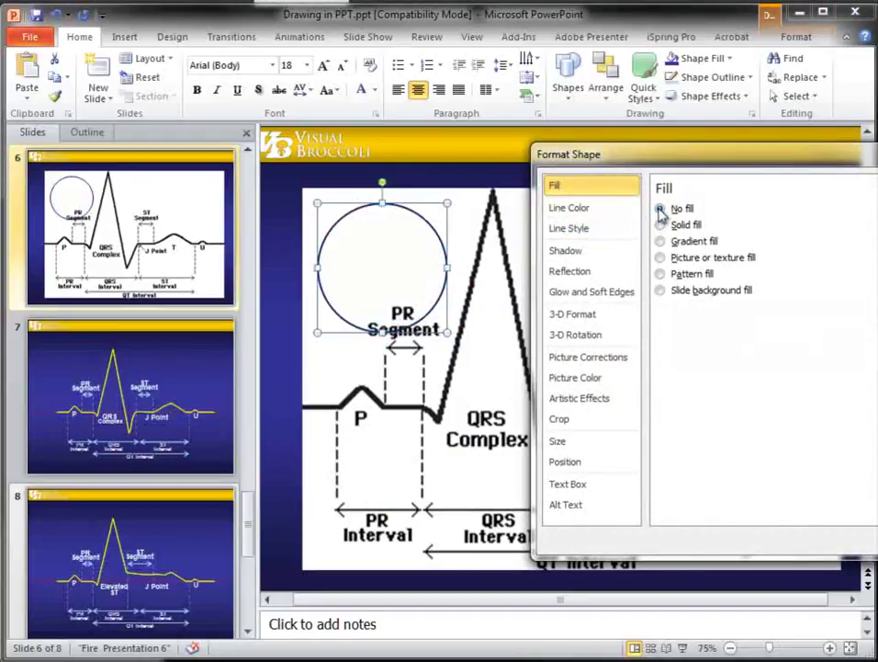
pyautogui.click(561, 208)
pyautogui.click(724, 262)
pyautogui.click(742, 387)
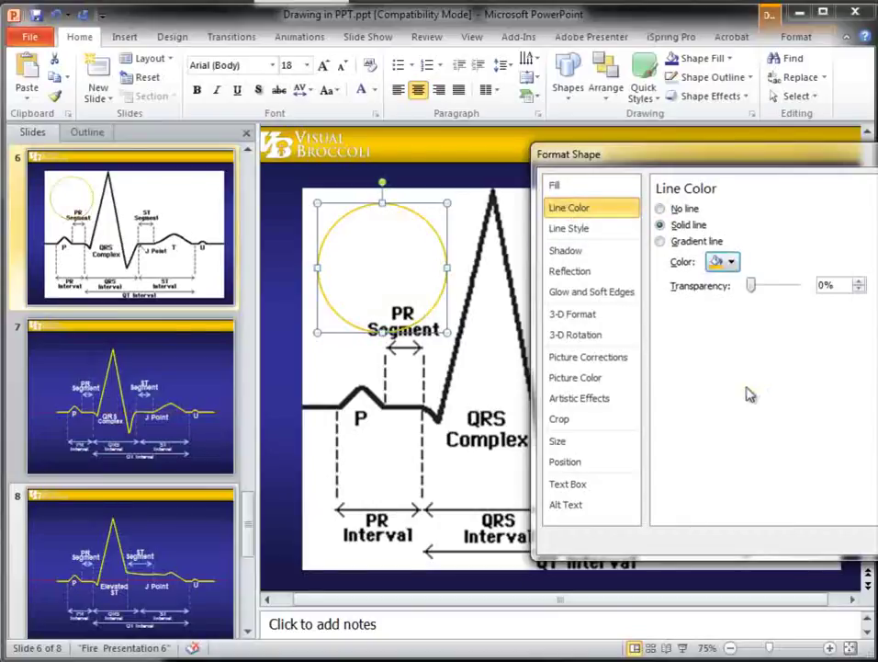
pyautogui.click(573, 231)
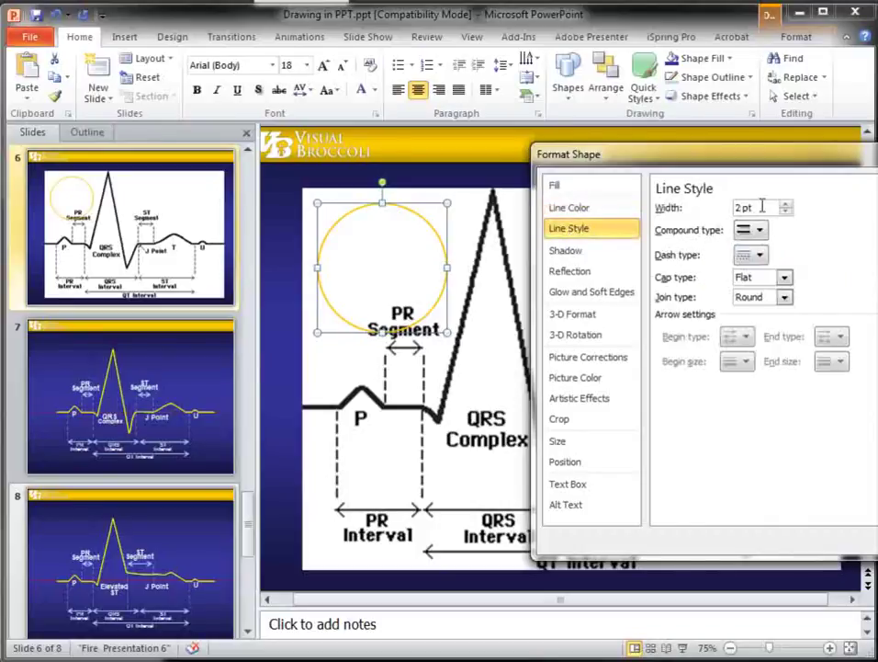
pyautogui.moveTo(779, 208); pyautogui.dragTo(735, 207)
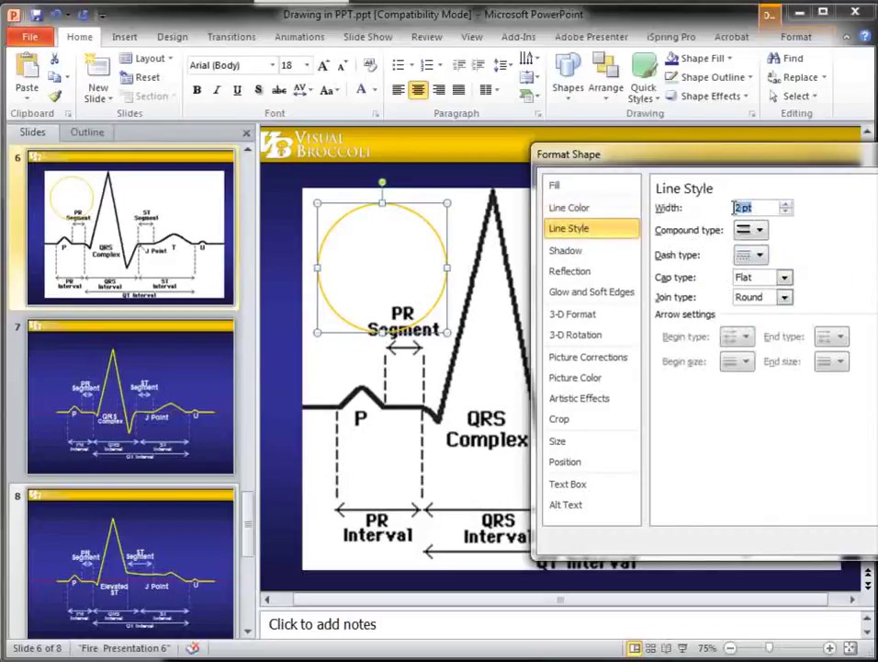
pyautogui.click(785, 205)
pyautogui.click(786, 205)
pyautogui.click(785, 205)
pyautogui.click(786, 205)
pyautogui.click(786, 204)
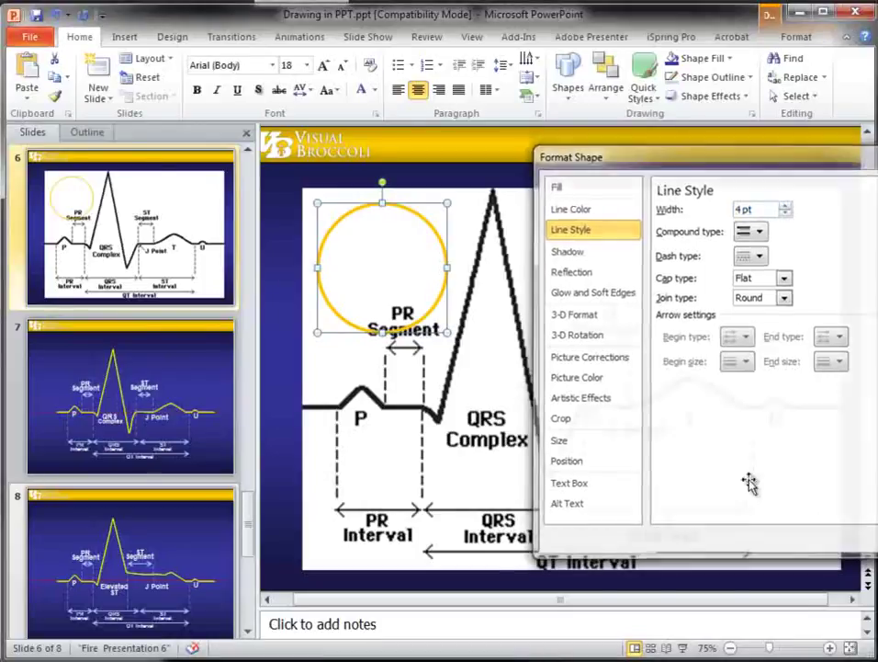
pyautogui.press('Escape')
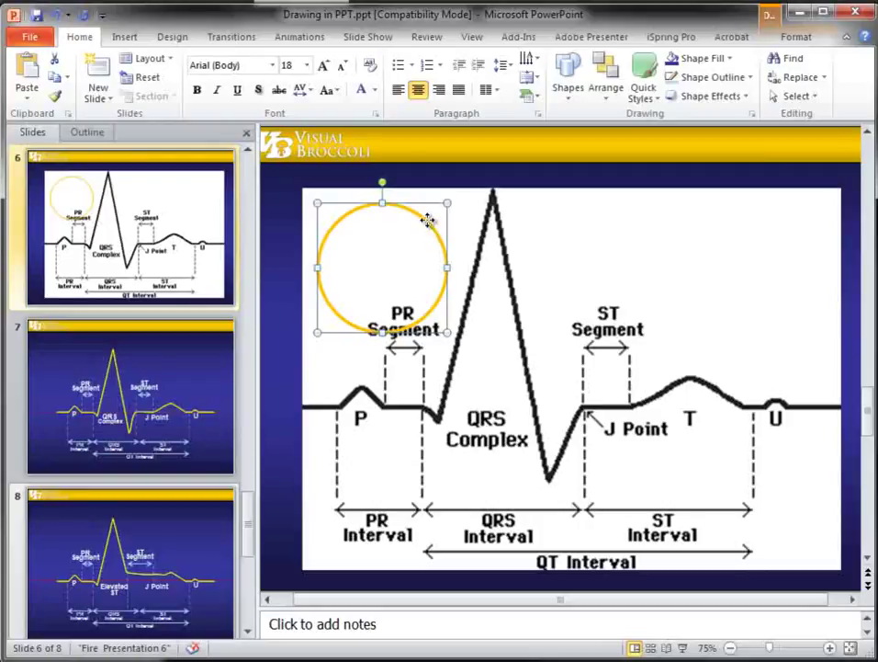
pyautogui.rightClick(427, 221)
# Set the yellow-orange outlined circle as the default shape, then delete it
pyautogui.press('Escape')
pyautogui.rightClick(427, 221)
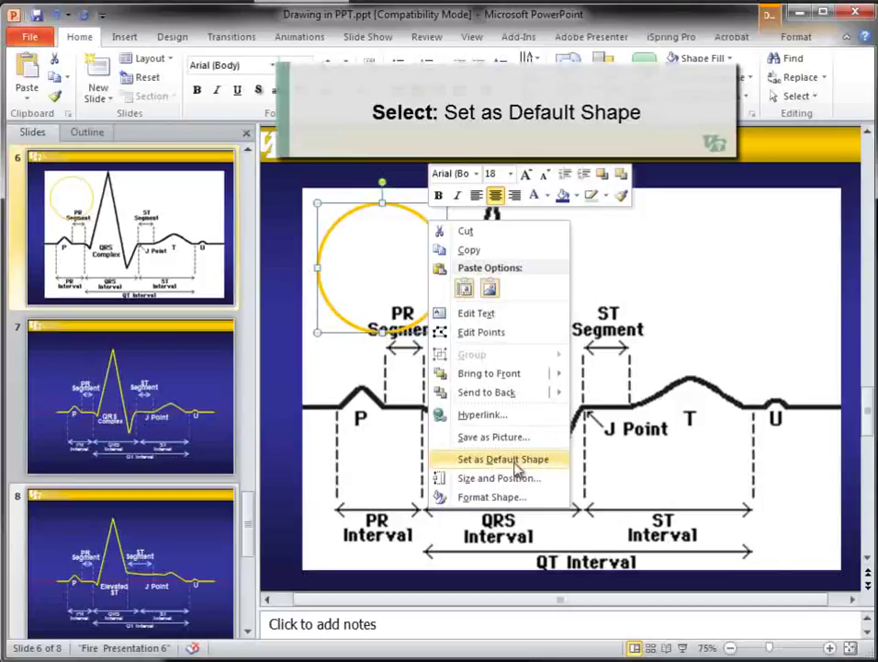
pyautogui.click(501, 460)
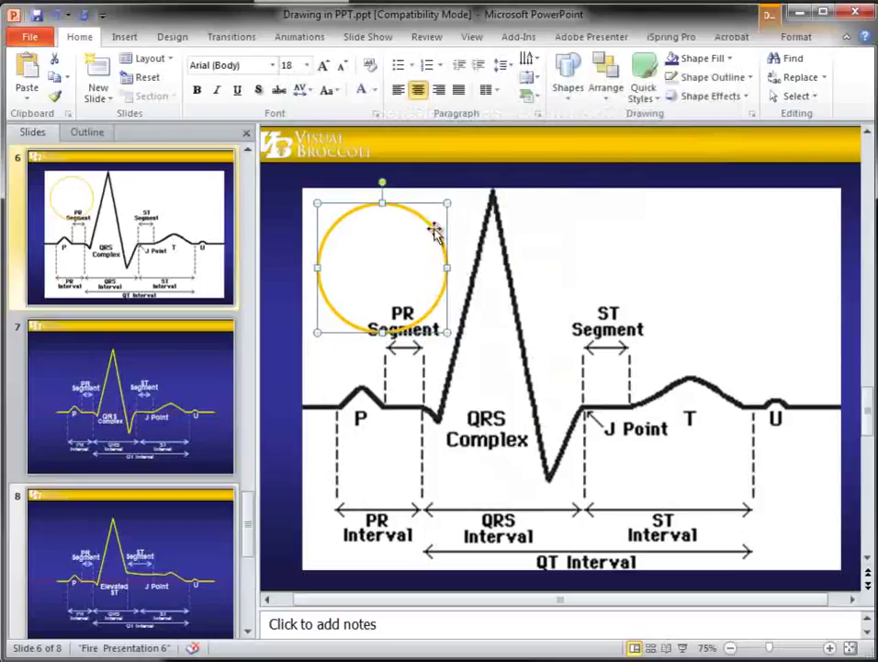
pyautogui.press('Delete')
# Draw a test oval over the waveform to confirm the new default style, then delete it
pyautogui.click(564, 79)
pyautogui.click(661, 131)
pyautogui.moveTo(472, 208); pyautogui.dragTo(659, 411)
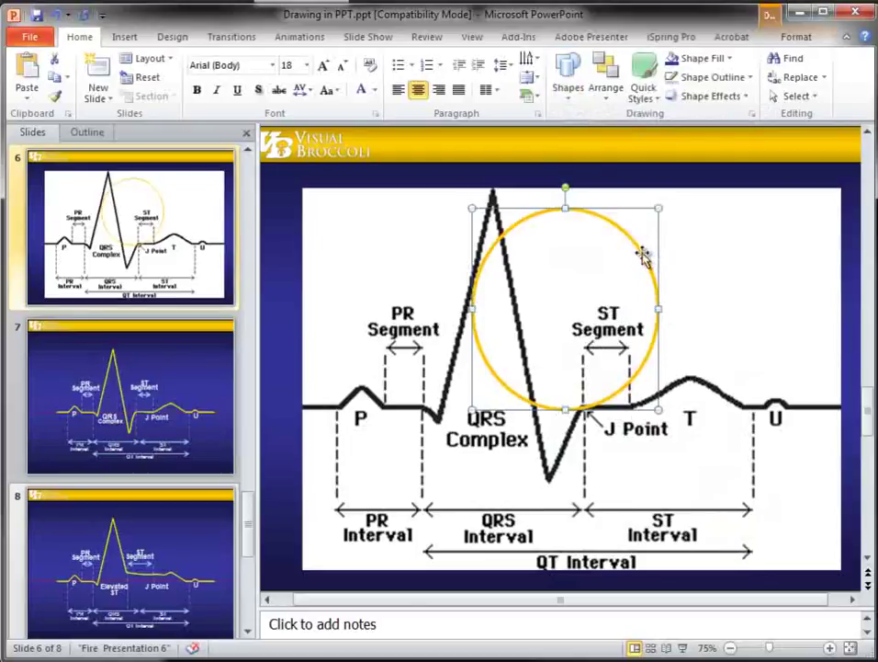
pyautogui.press('Delete')
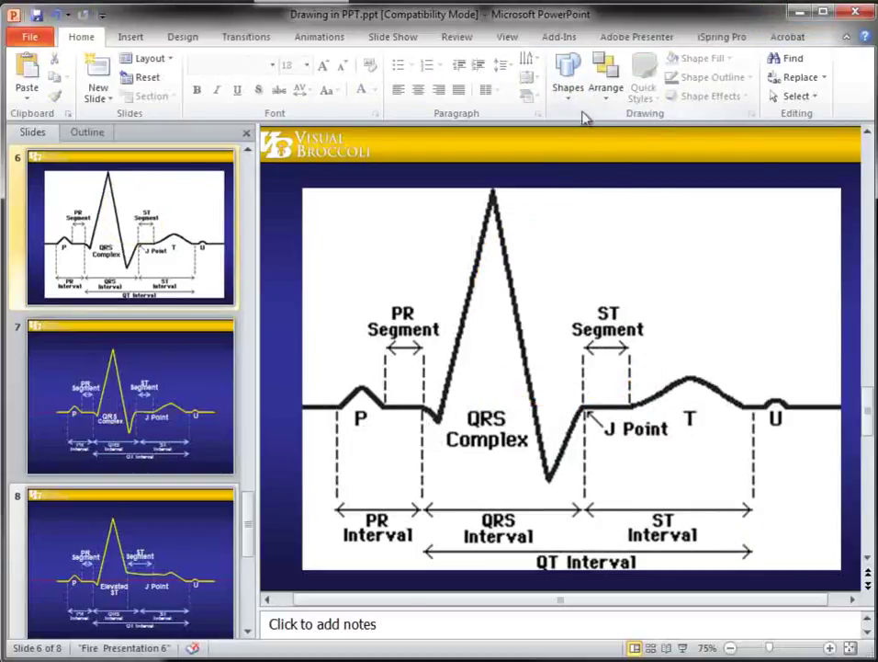
# Start a Freeform trace along the left baseline, over the P wave, to the QRS start
pyautogui.click(568, 75)
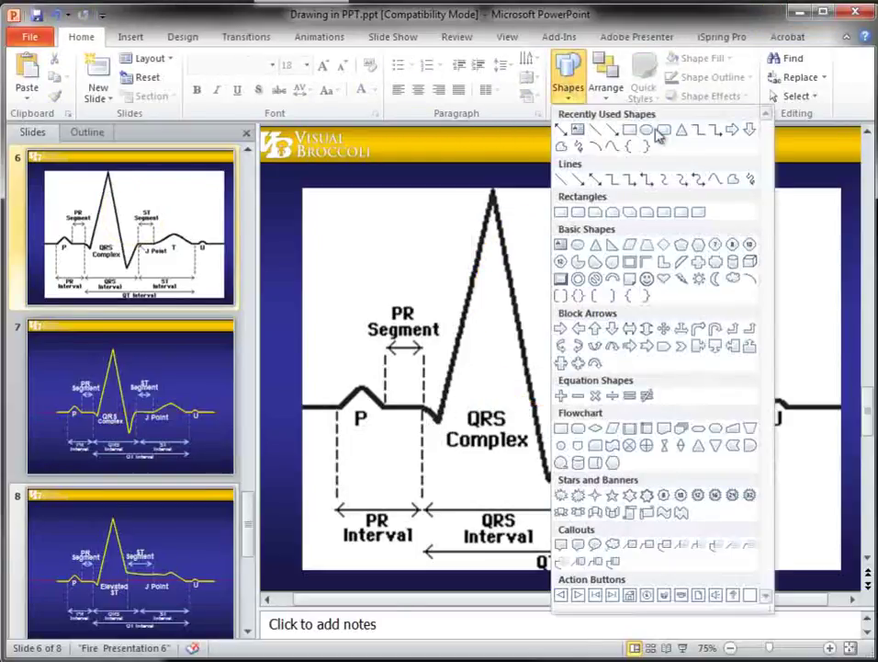
pyautogui.click(741, 179)
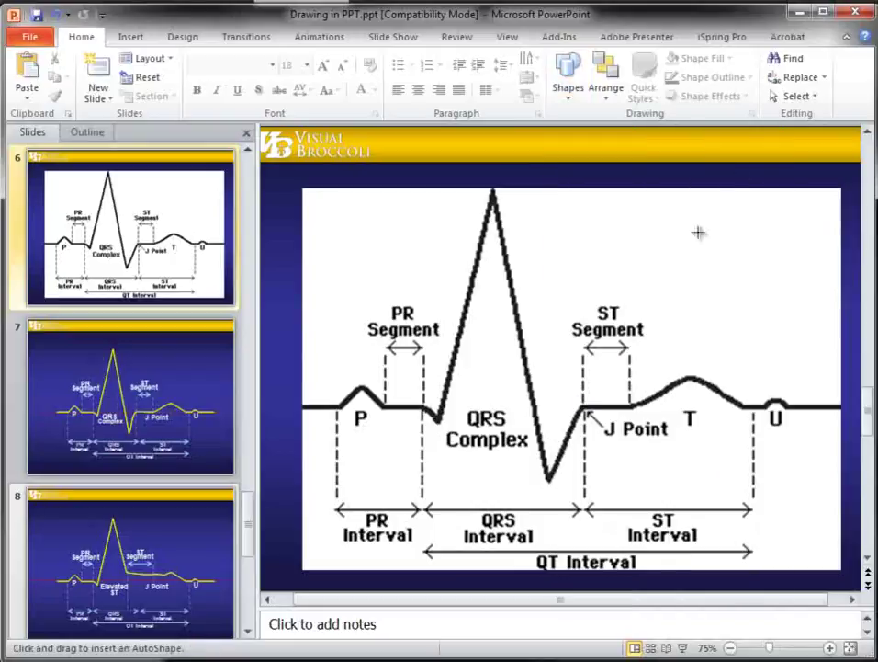
pyautogui.click(300, 405)
pyautogui.click(340, 405)
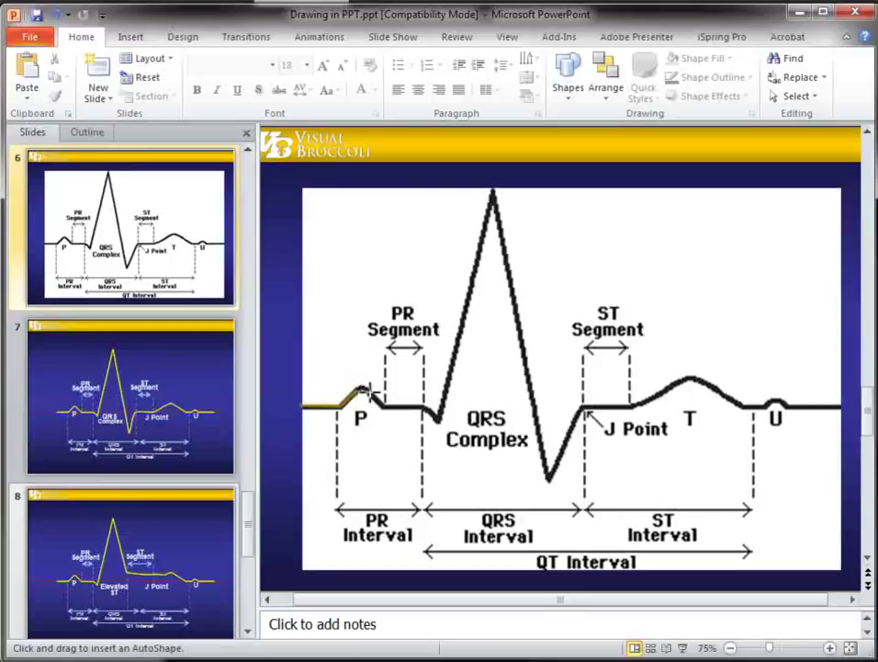
pyautogui.click(367, 390)
pyautogui.click(382, 405)
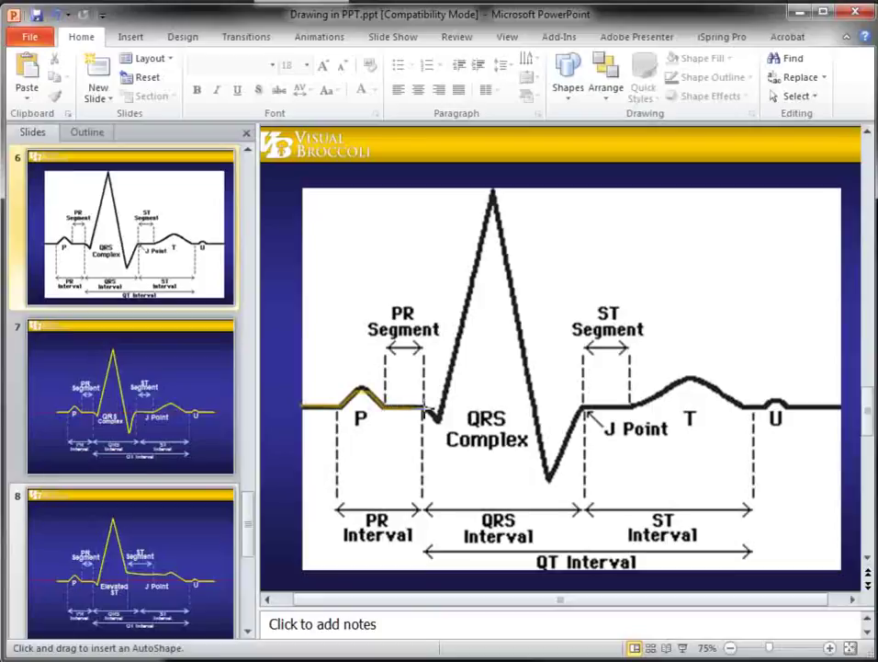
pyautogui.click(424, 407)
# Continue the trace through the Q, R, S points, ST segment, T and U waves, and finish it
pyautogui.click(438, 420)
pyautogui.click(494, 190)
pyautogui.click(549, 477)
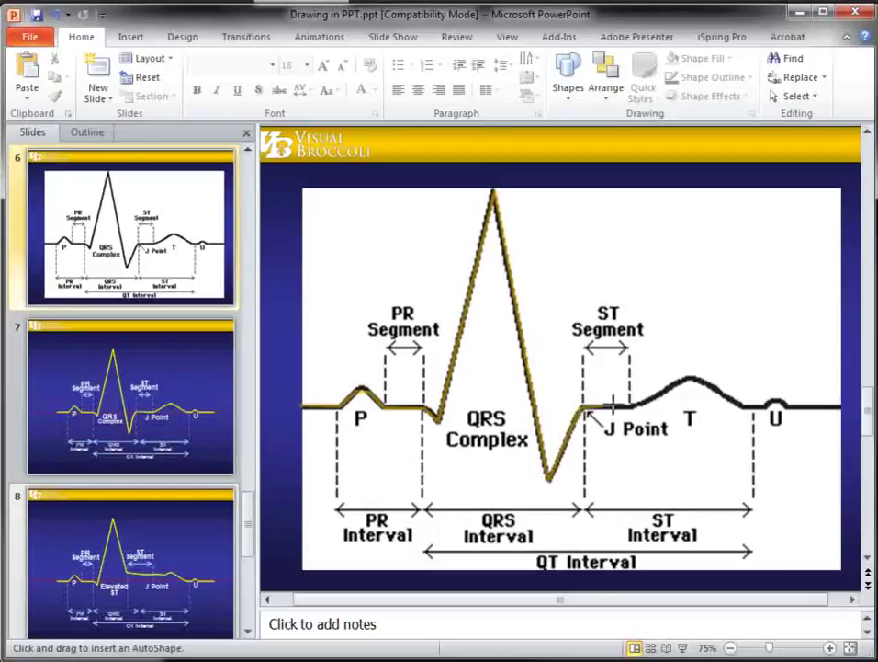
pyautogui.click(583, 408)
pyautogui.click(632, 406)
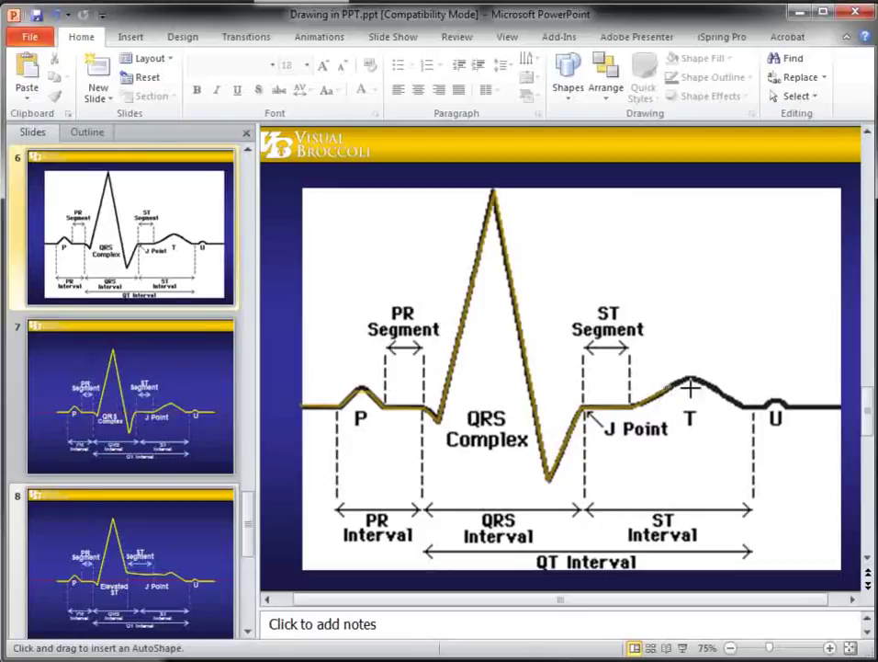
pyautogui.click(687, 379)
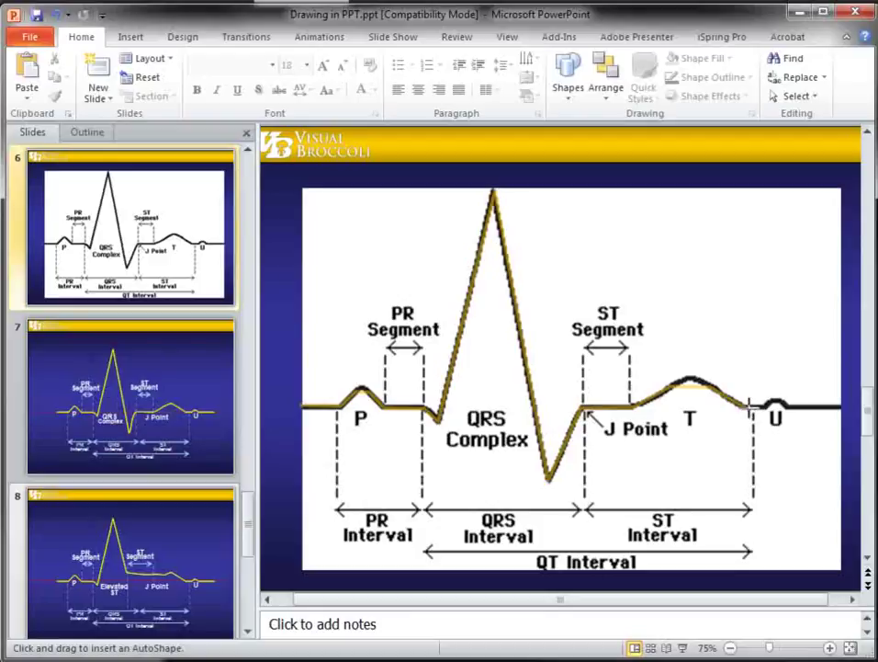
pyautogui.click(750, 405)
pyautogui.click(772, 405)
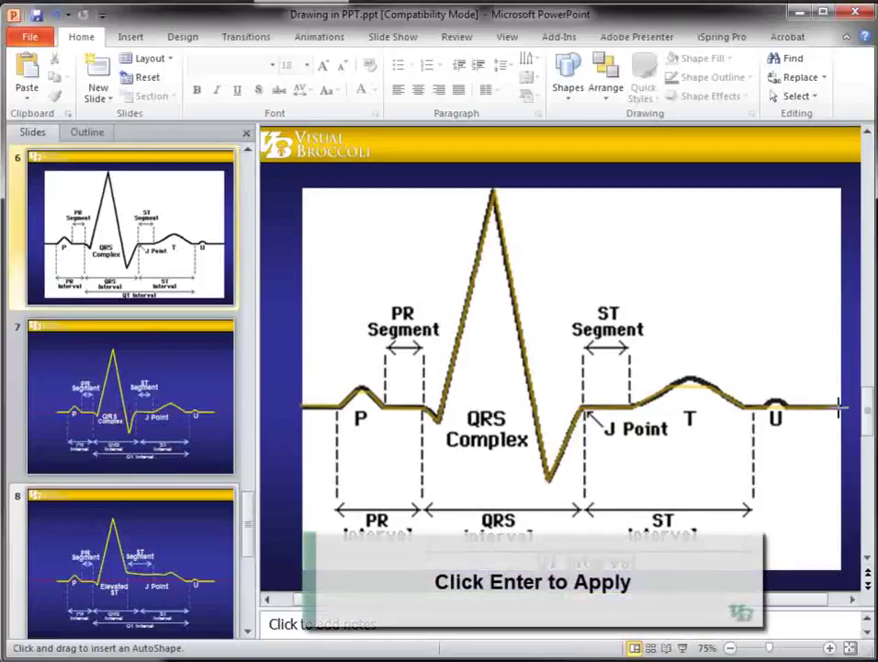
pyautogui.press('Return')
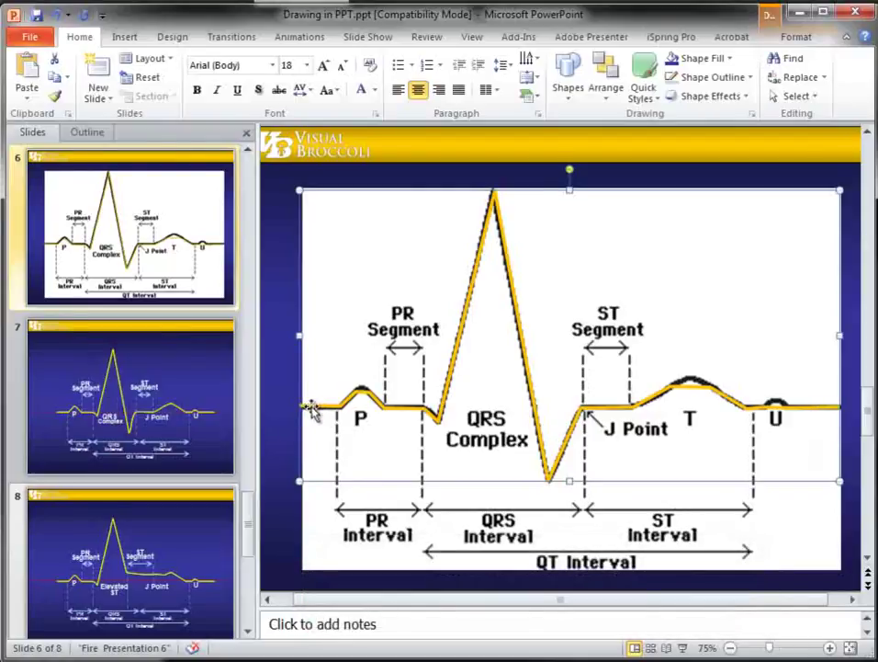
pyautogui.rightClick(312, 406)
pyautogui.rightClick(316, 408)
pyautogui.click(363, 517)
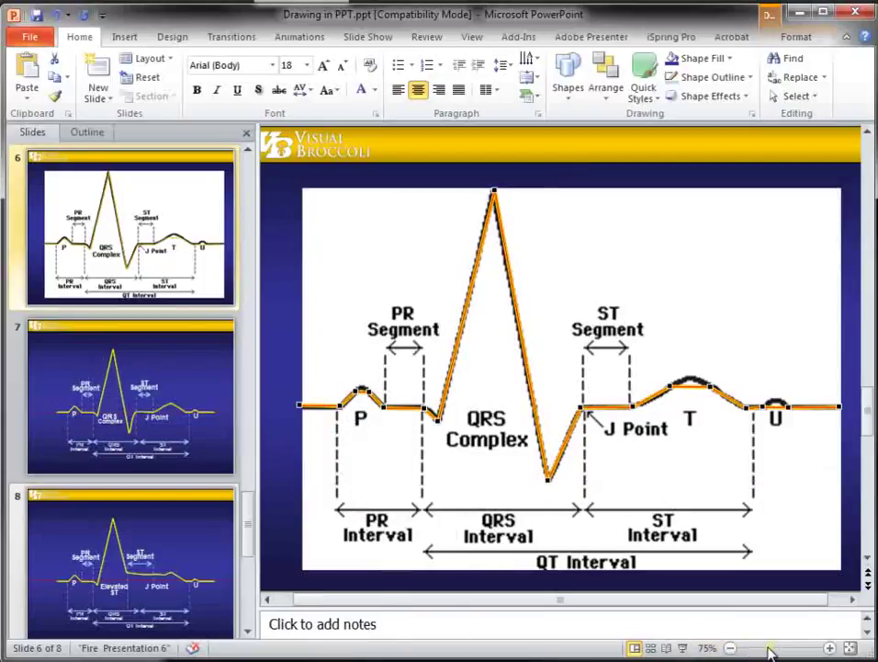
pyautogui.moveTo(768, 649); pyautogui.dragTo(796, 650)
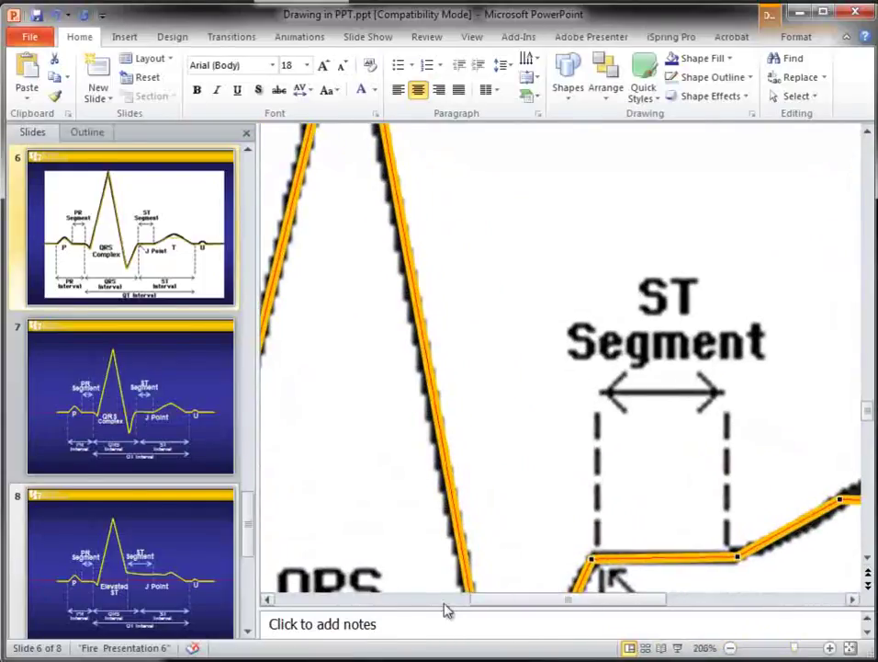
pyautogui.moveTo(494, 600); pyautogui.dragTo(299, 602)
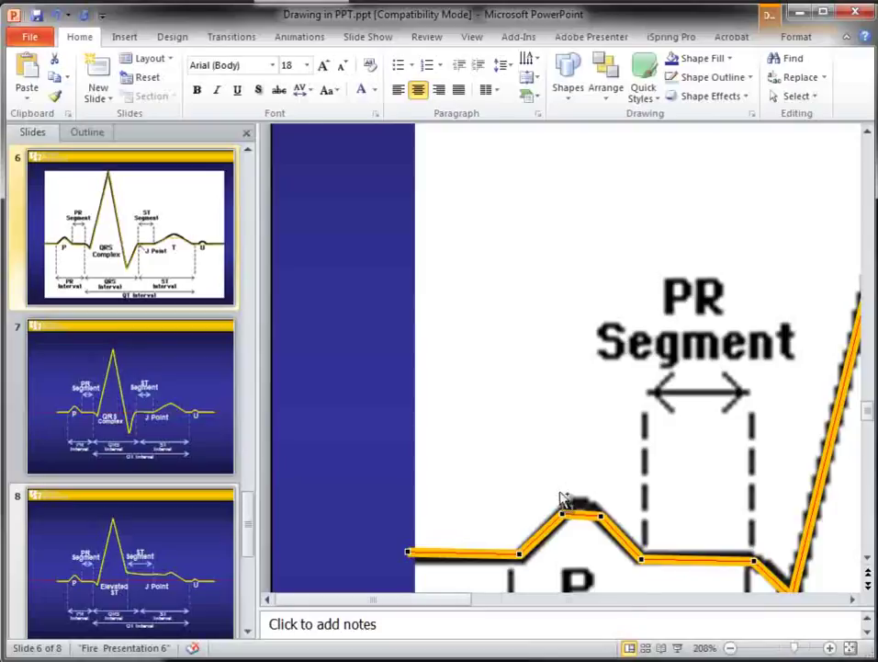
pyautogui.keyDown('ctrl'); pyautogui.scroll(2, 565, 499); pyautogui.keyUp('ctrl')
pyautogui.keyDown('ctrl'); pyautogui.scroll(-3, 565, 499); pyautogui.keyUp('ctrl')
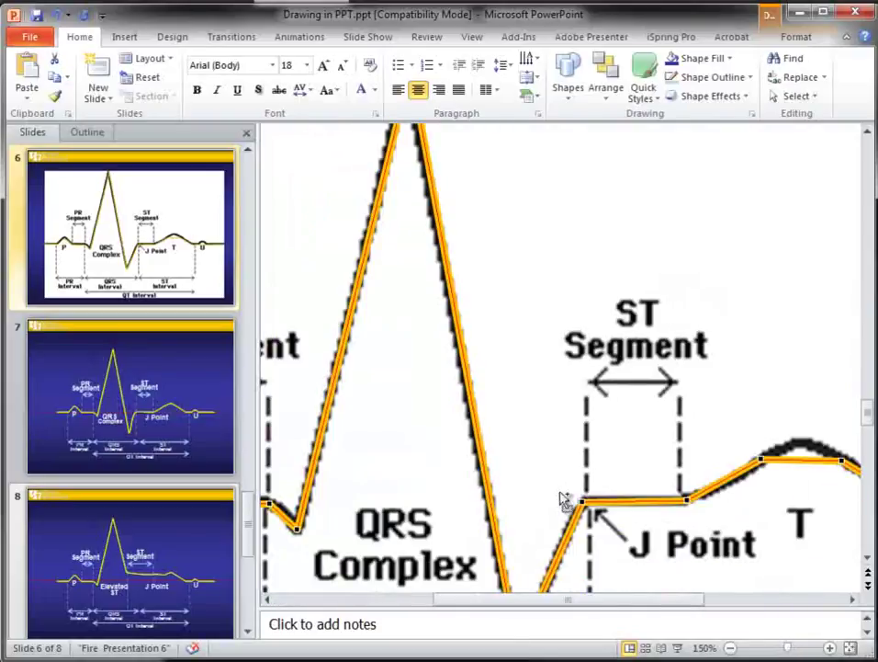
pyautogui.keyDown('ctrl'); pyautogui.scroll(-1, 565, 499); pyautogui.keyUp('ctrl')
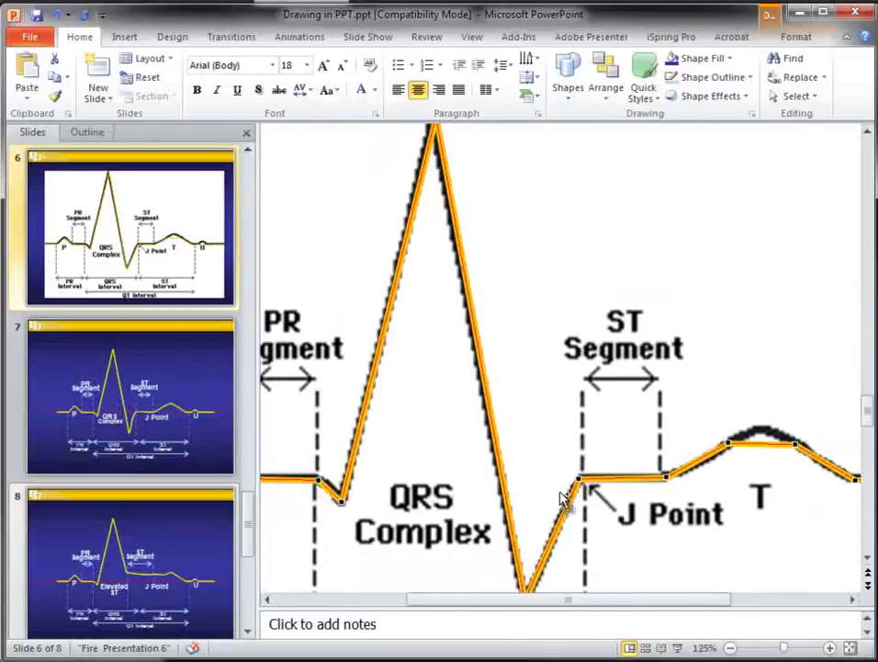
pyautogui.click(297, 601)
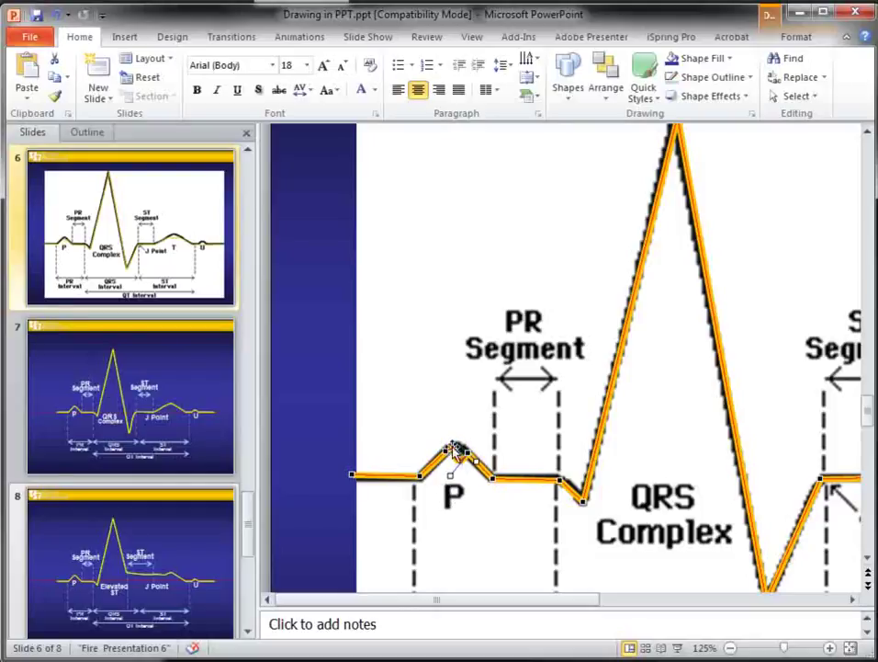
# Drag the P-wave peak and PR-segment vertices to follow the printed waveform
pyautogui.moveTo(456, 464)
pyautogui.mouseDown()
pyautogui.moveTo(448, 477)
pyautogui.moveTo(458, 446)
pyautogui.mouseUp()
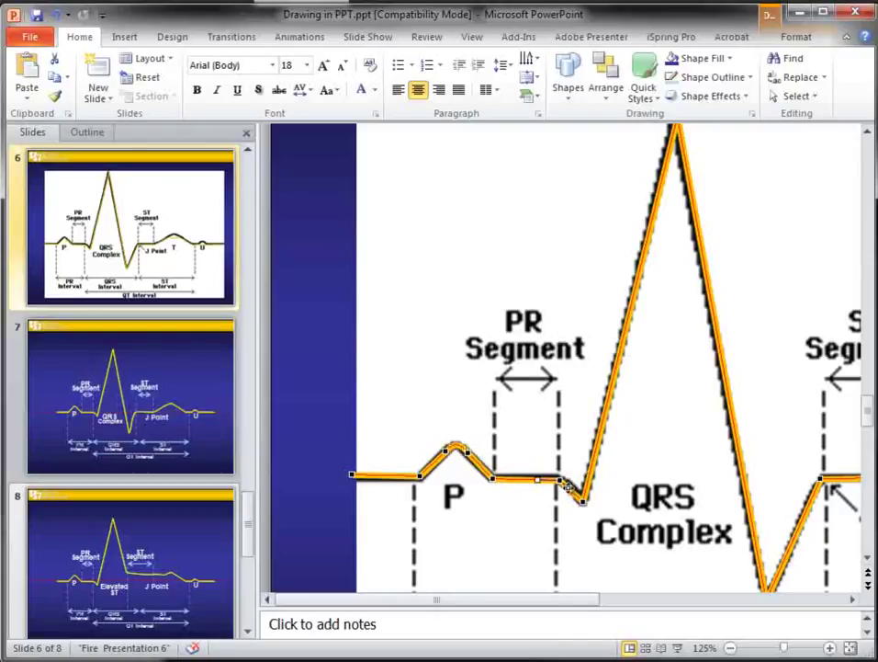
pyautogui.moveTo(561, 479); pyautogui.dragTo(574, 484)
pyautogui.click(597, 531)
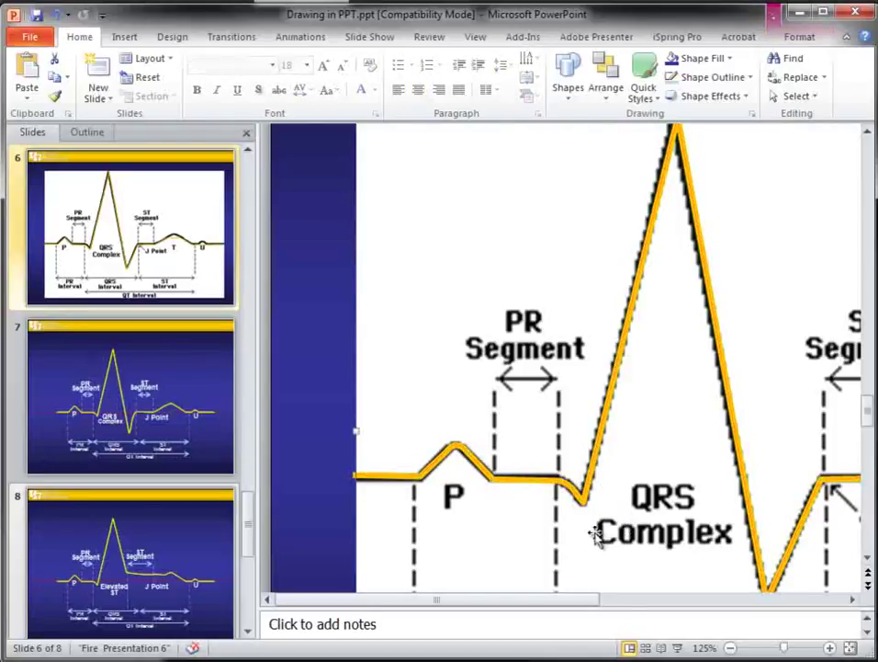
pyautogui.moveTo(550, 598); pyautogui.dragTo(610, 599)
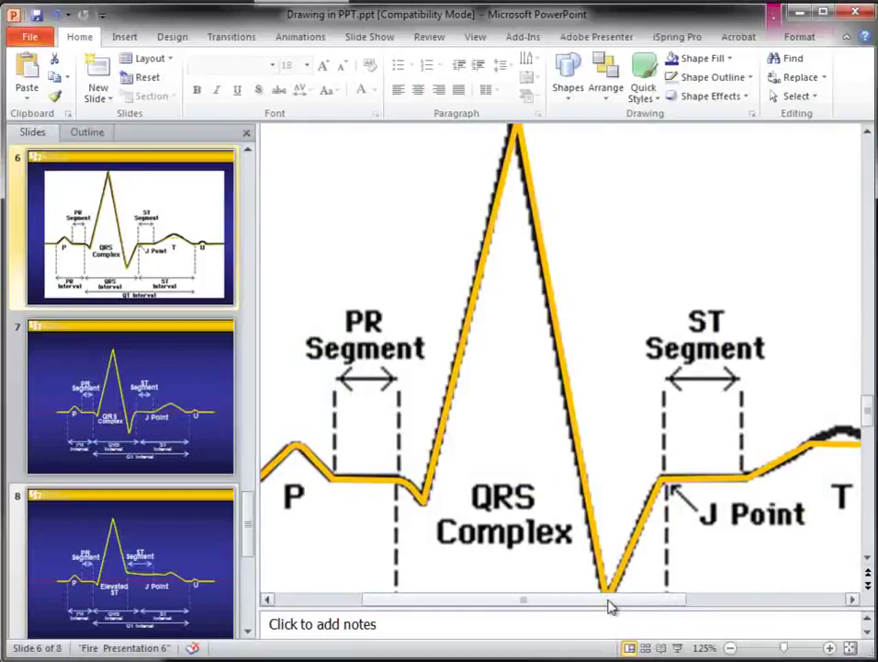
# Reselect the yellow traced line and re-enter Edit Points
pyautogui.click(589, 512)
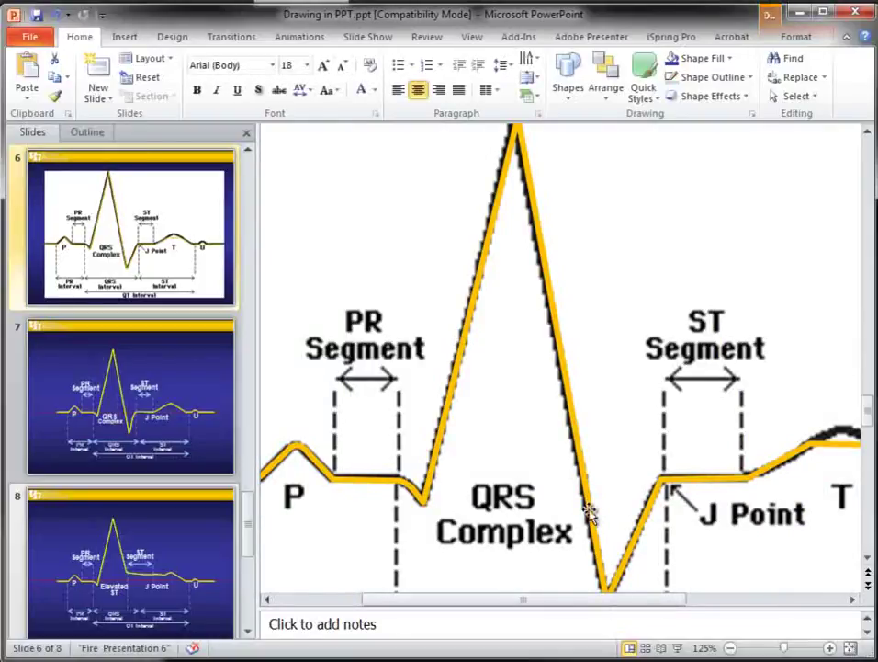
pyautogui.rightClick(589, 515)
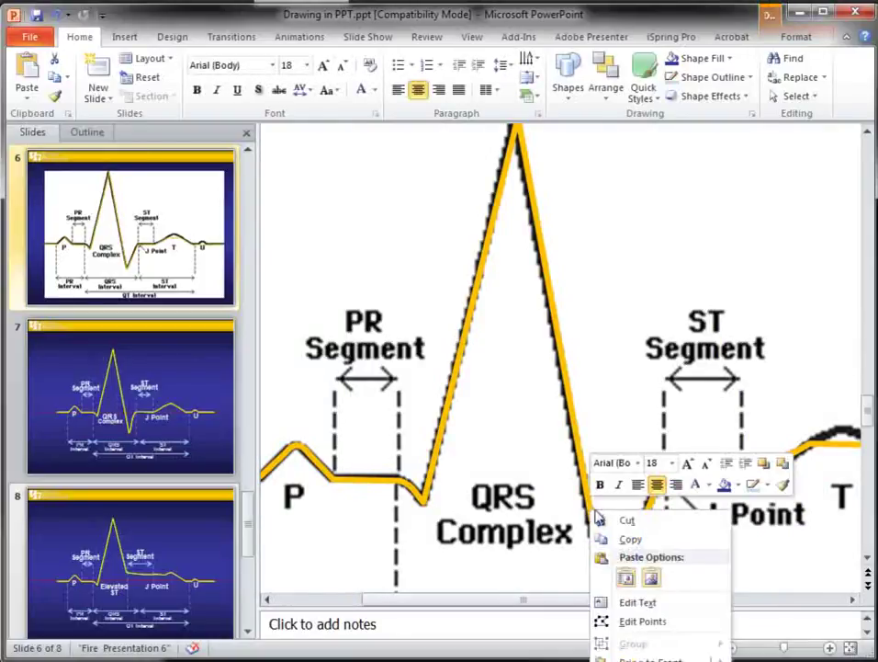
pyautogui.click(628, 621)
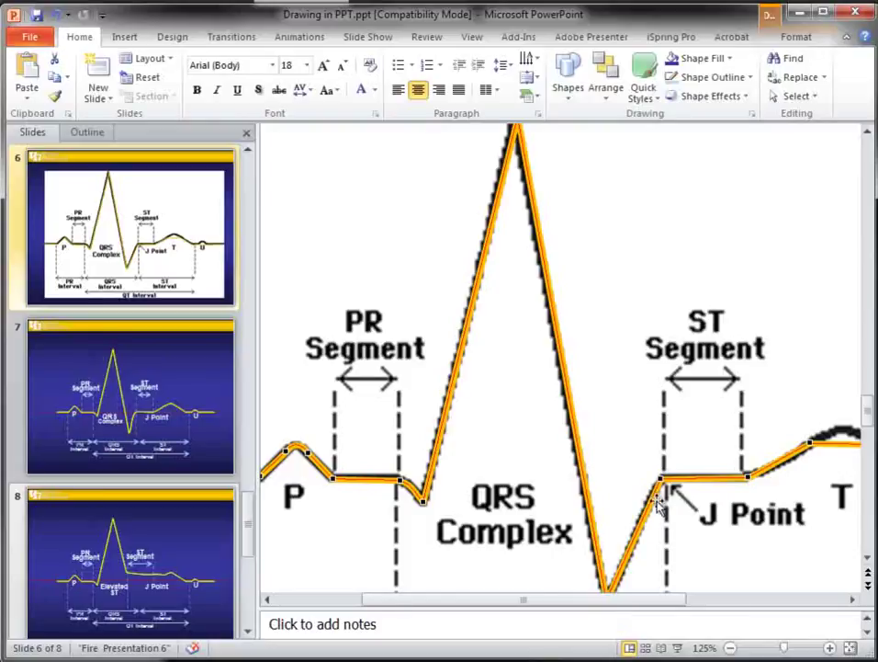
pyautogui.scroll(-1, 670, 487)
pyautogui.scroll(-1, 689, 469)
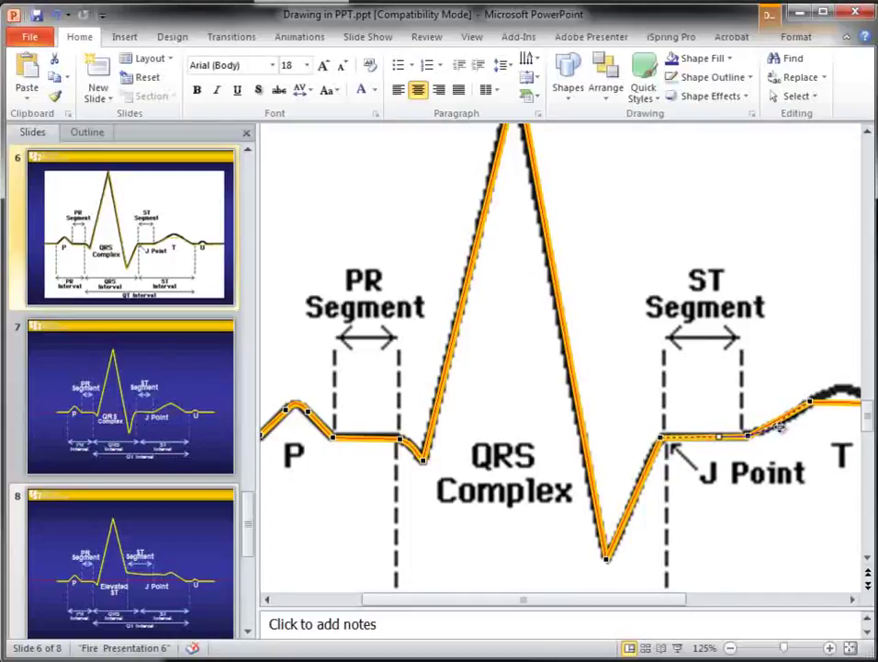
# Bend the line into a rounded curve over the T-wave peak using the vertex handles
pyautogui.moveTo(563, 601); pyautogui.dragTo(657, 602)
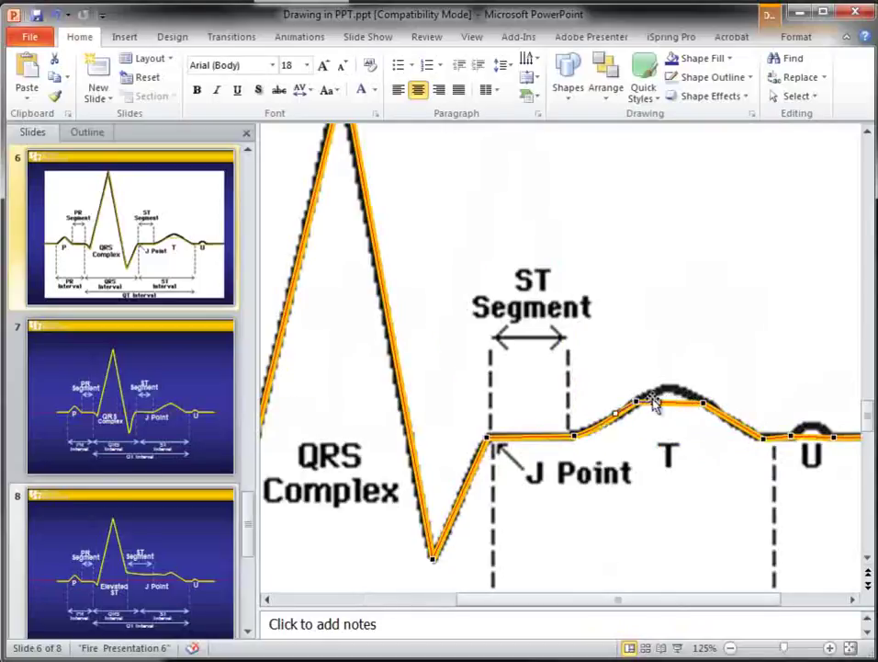
pyautogui.moveTo(653, 403); pyautogui.dragTo(681, 369)
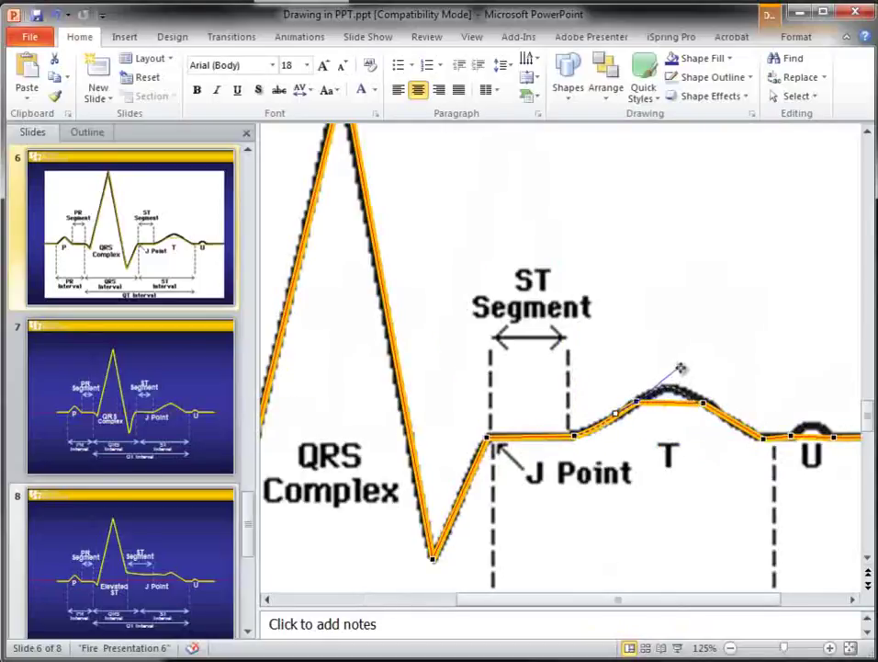
pyautogui.moveTo(681, 369); pyautogui.dragTo(681, 369)
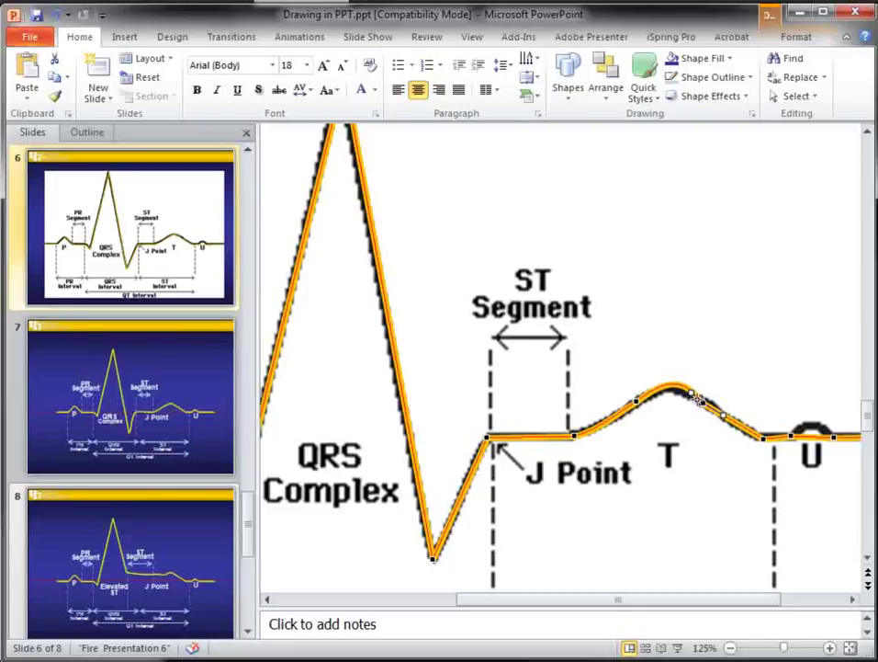
pyautogui.click(635, 400)
pyautogui.moveTo(680, 366); pyautogui.dragTo(667, 378)
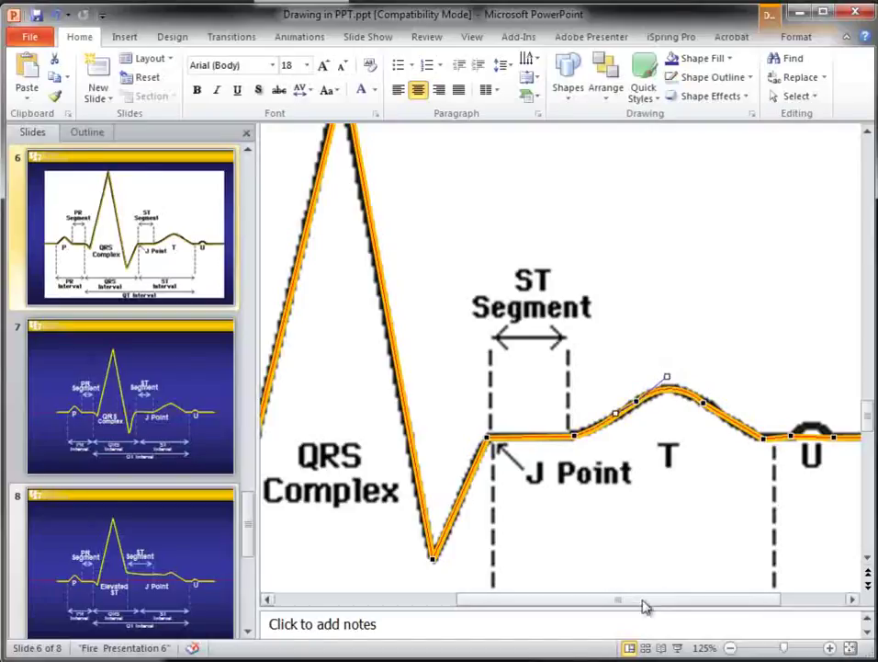
# Move the T-wave end point and pull the line into a small bump over the U wave
pyautogui.moveTo(634, 607); pyautogui.dragTo(756, 602)
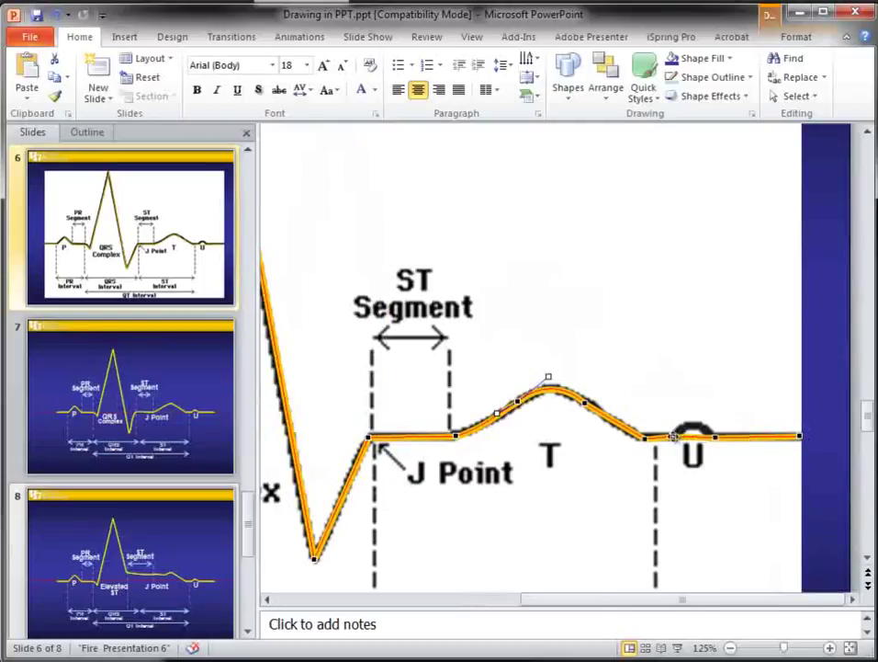
pyautogui.click(674, 437)
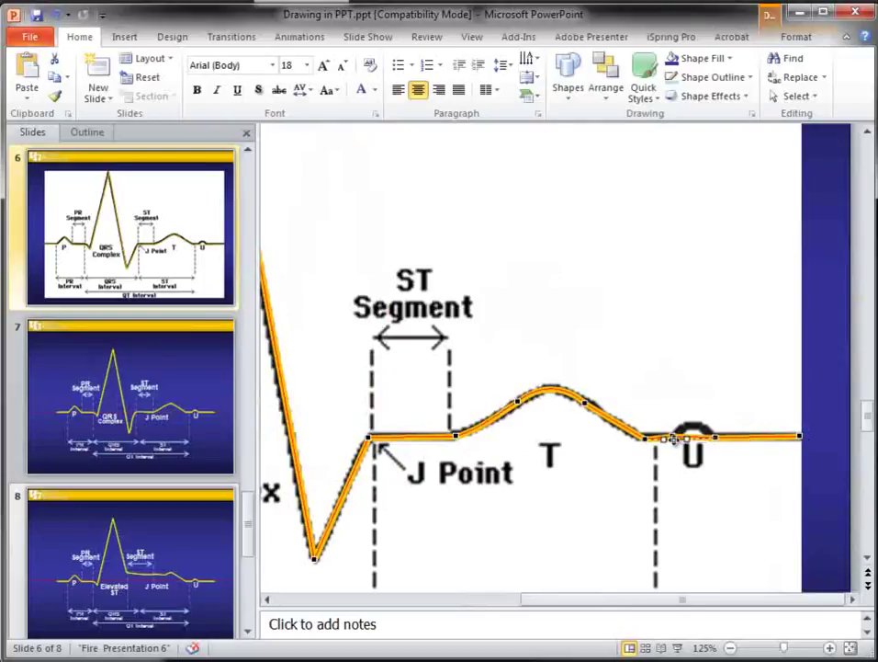
pyautogui.moveTo(674, 438); pyautogui.dragTo(640, 436)
pyautogui.click(674, 437)
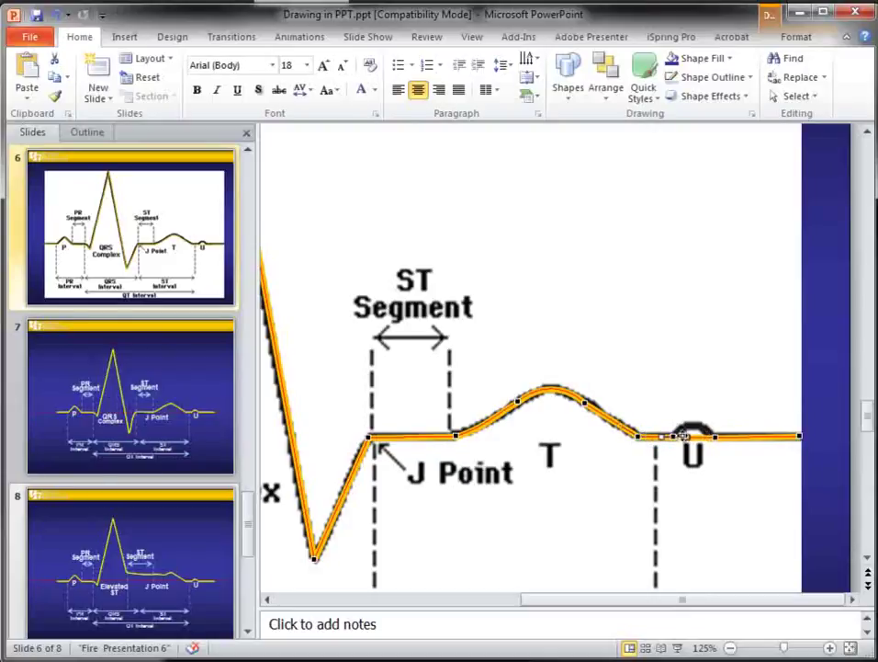
pyautogui.moveTo(688, 437); pyautogui.dragTo(691, 422)
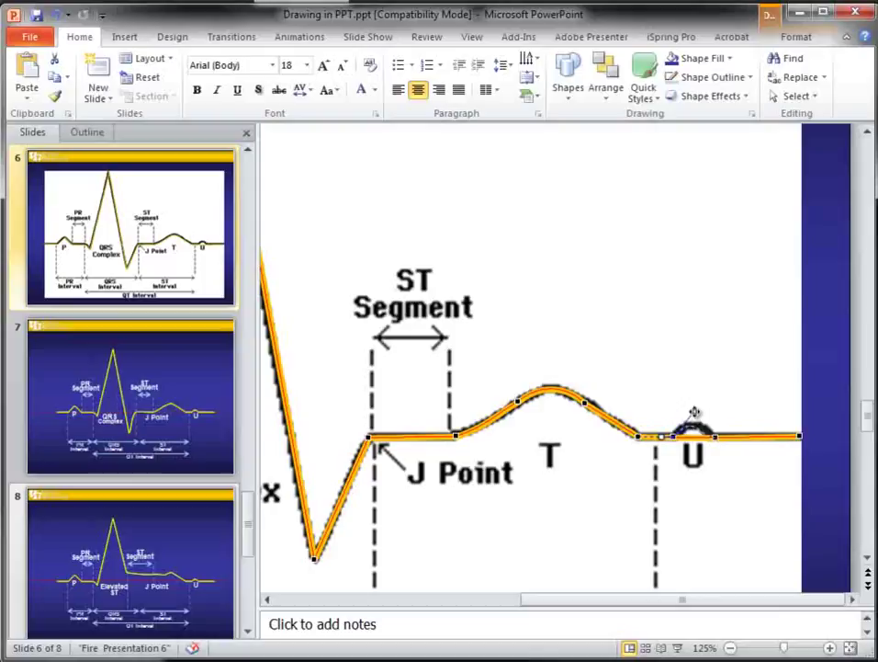
pyautogui.click(715, 437)
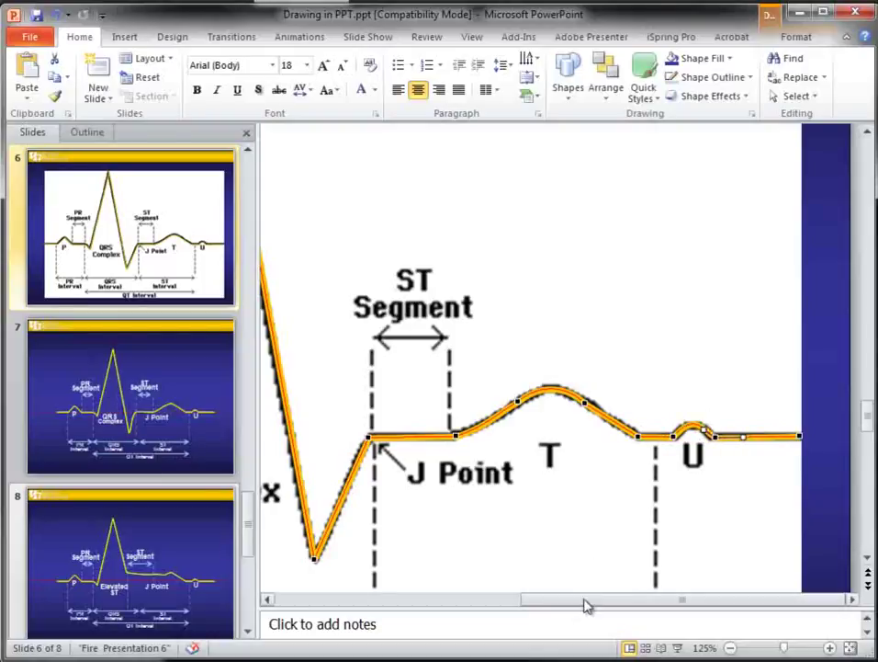
# Settle the right endpoint at the diagram's edge, zoom out, and select the EKG diagram picture
pyautogui.click(799, 436)
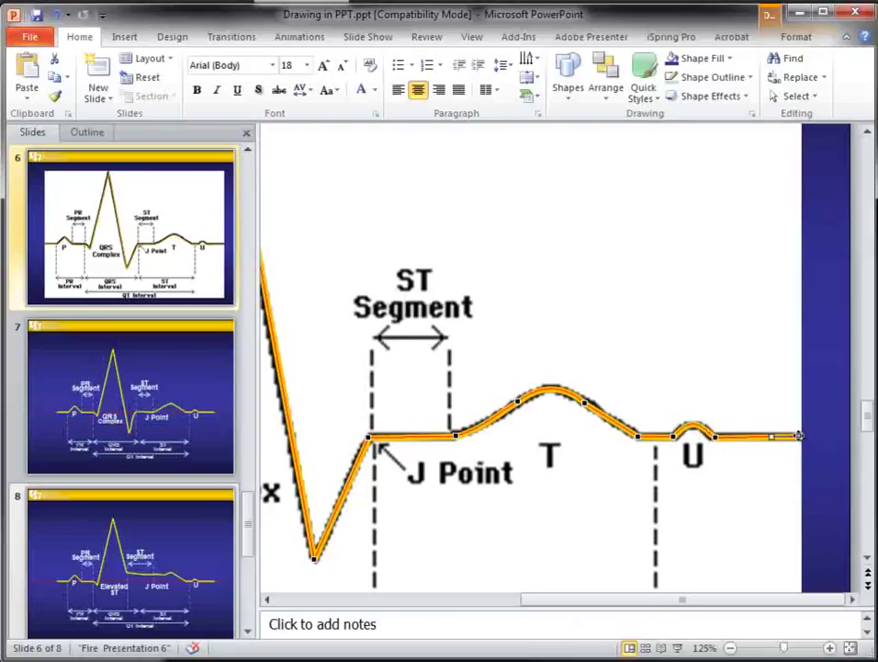
pyautogui.moveTo(801, 436); pyautogui.dragTo(802, 437)
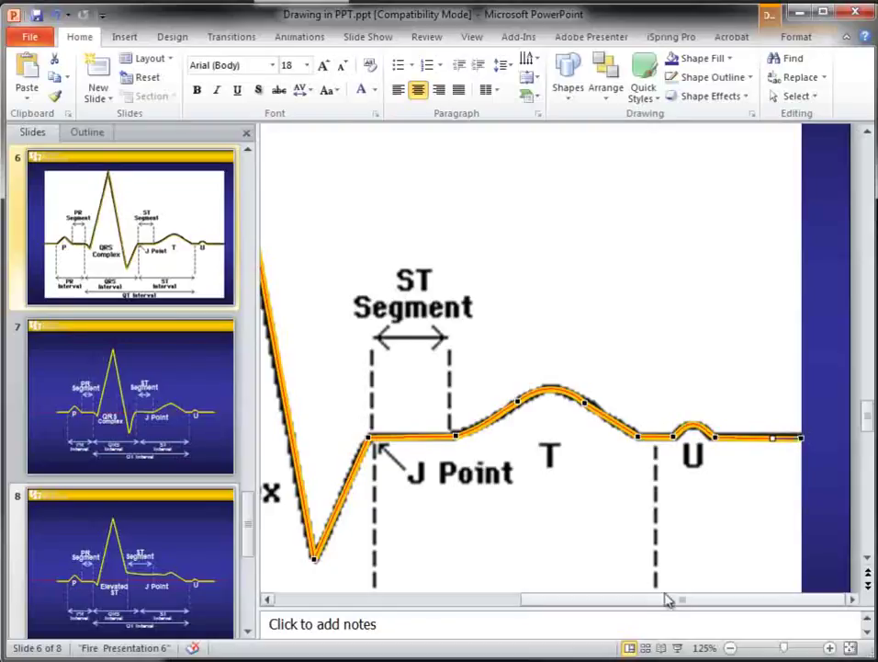
pyautogui.moveTo(667, 600)
pyautogui.mouseDown()
pyautogui.moveTo(428, 604)
pyautogui.moveTo(369, 559)
pyautogui.mouseUp()
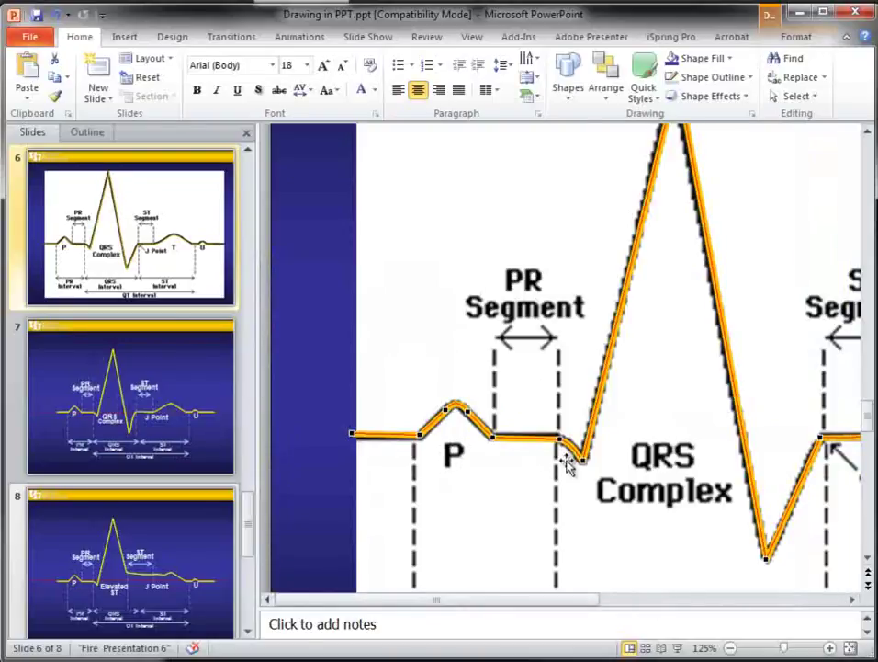
pyautogui.moveTo(786, 651); pyautogui.dragTo(775, 651)
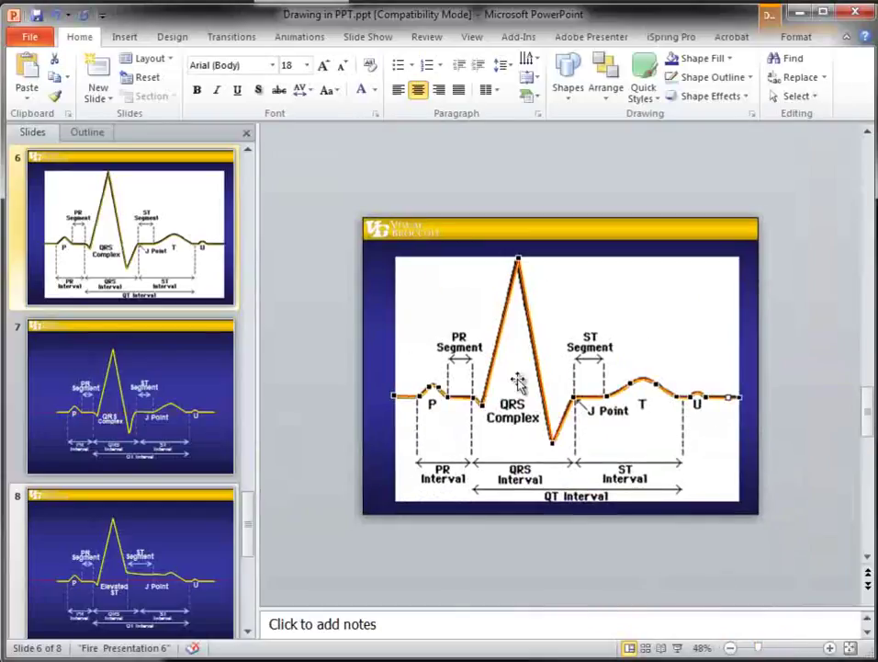
pyautogui.click(514, 372)
pyautogui.scroll(-2, 506, 322)
# Move the EKG picture aside to confirm the yellow trace, restore it, and go to slide 7
pyautogui.moveTo(443, 291); pyautogui.dragTo(443, 520)
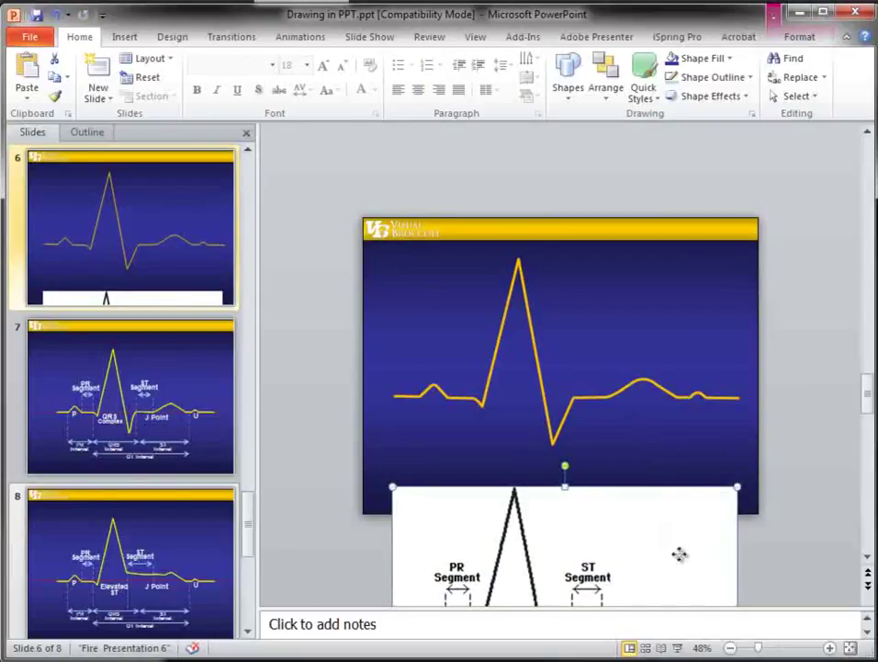
pyautogui.moveTo(679, 554); pyautogui.dragTo(685, 329)
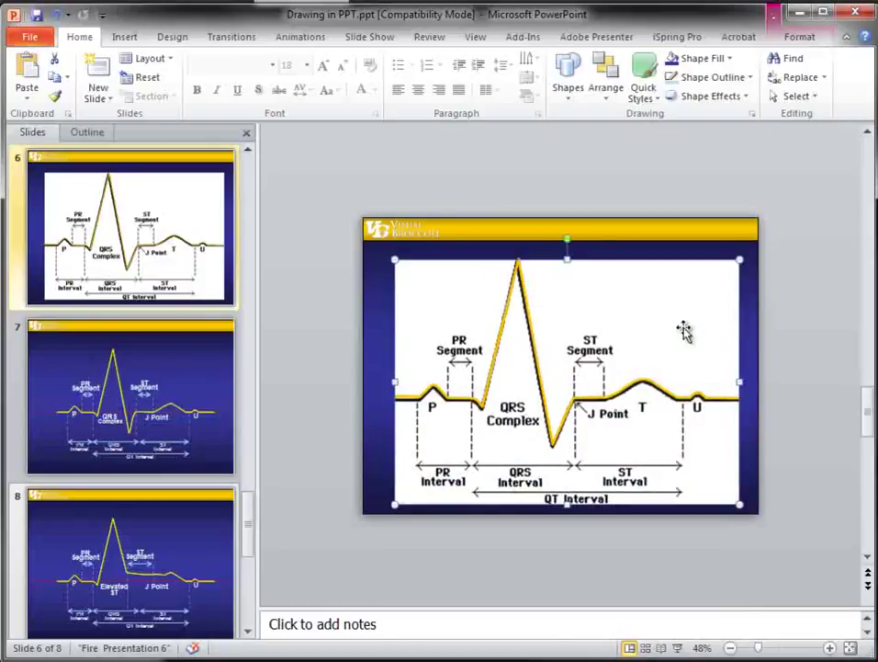
pyautogui.click(106, 413)
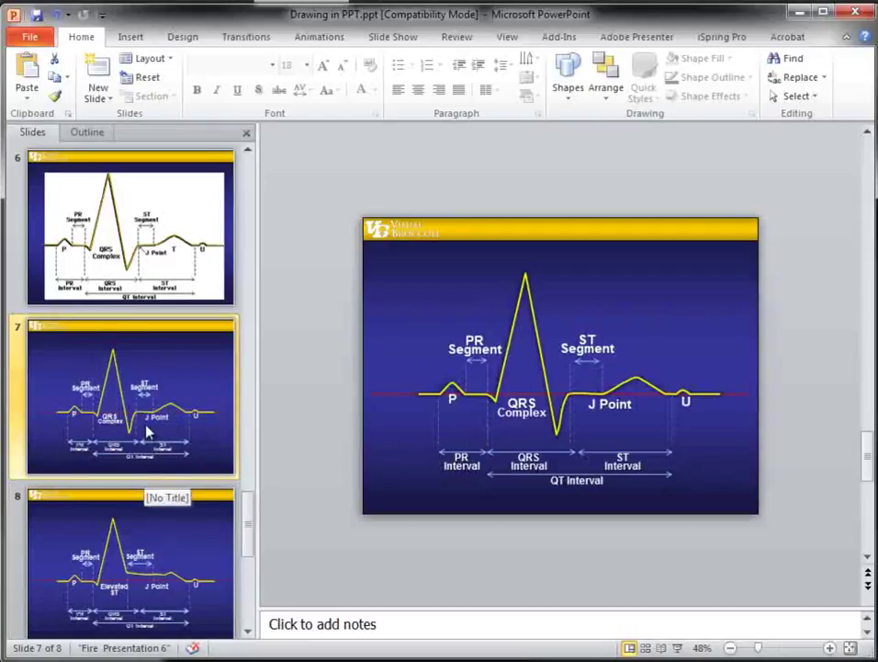
# Compare slide 8's elevated ST segment trace against slide 7, ending on slide 8
pyautogui.click(145, 570)
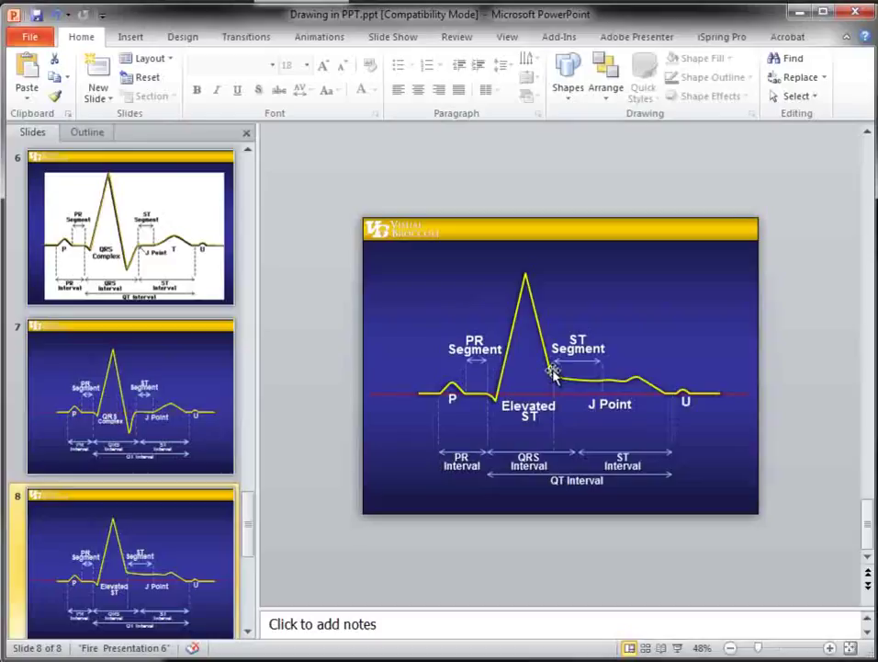
pyautogui.click(150, 429)
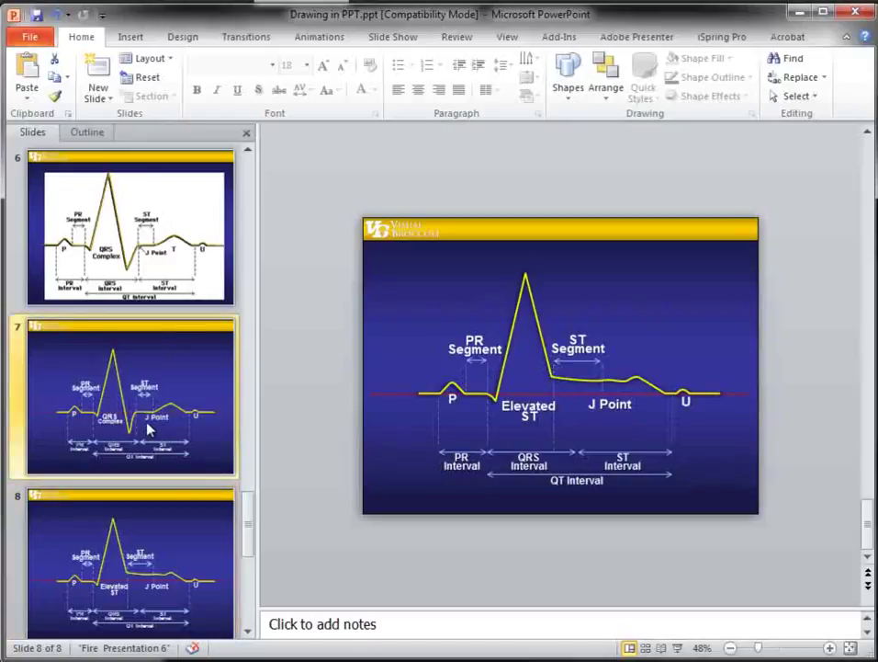
pyautogui.click(142, 593)
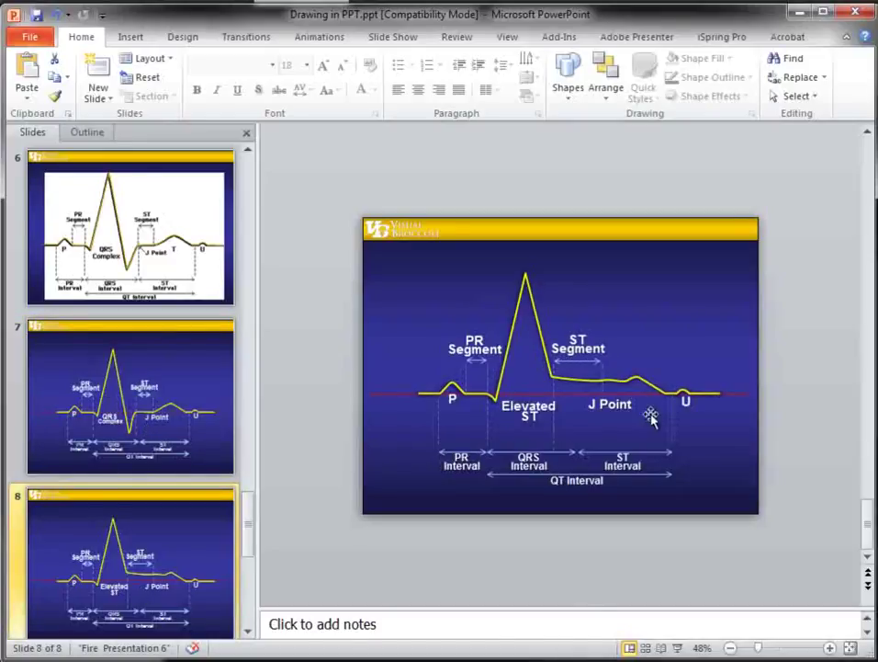